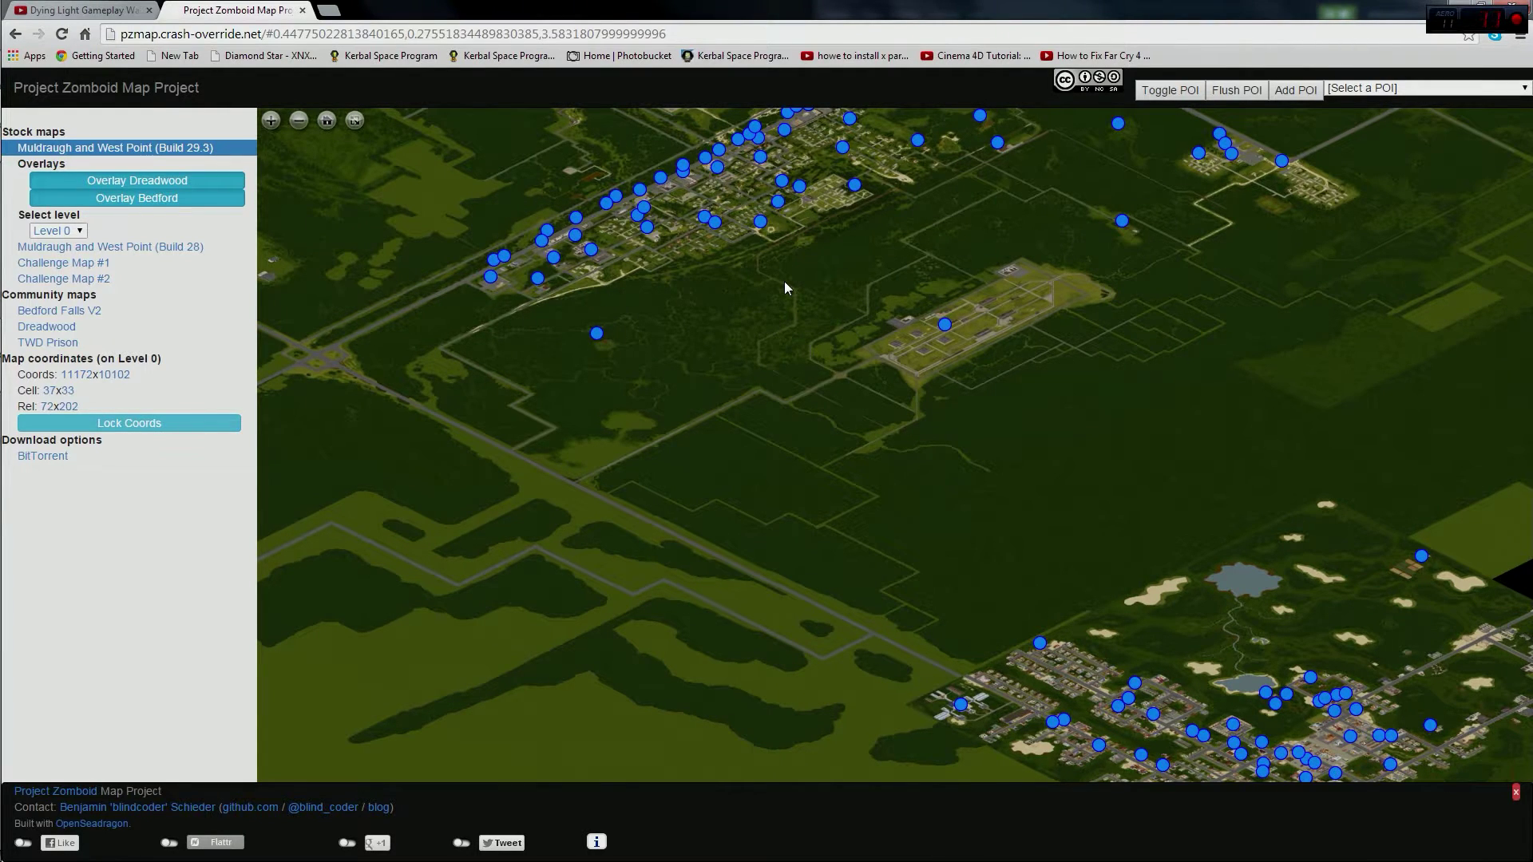
# Step: Pan and zoom around the Muldraugh and West Point map, ending on a wide overview of the towns and map edge
pyautogui.scroll(-3, 784, 281)
pyautogui.moveTo(1019, 332); pyautogui.dragTo(984, 420)
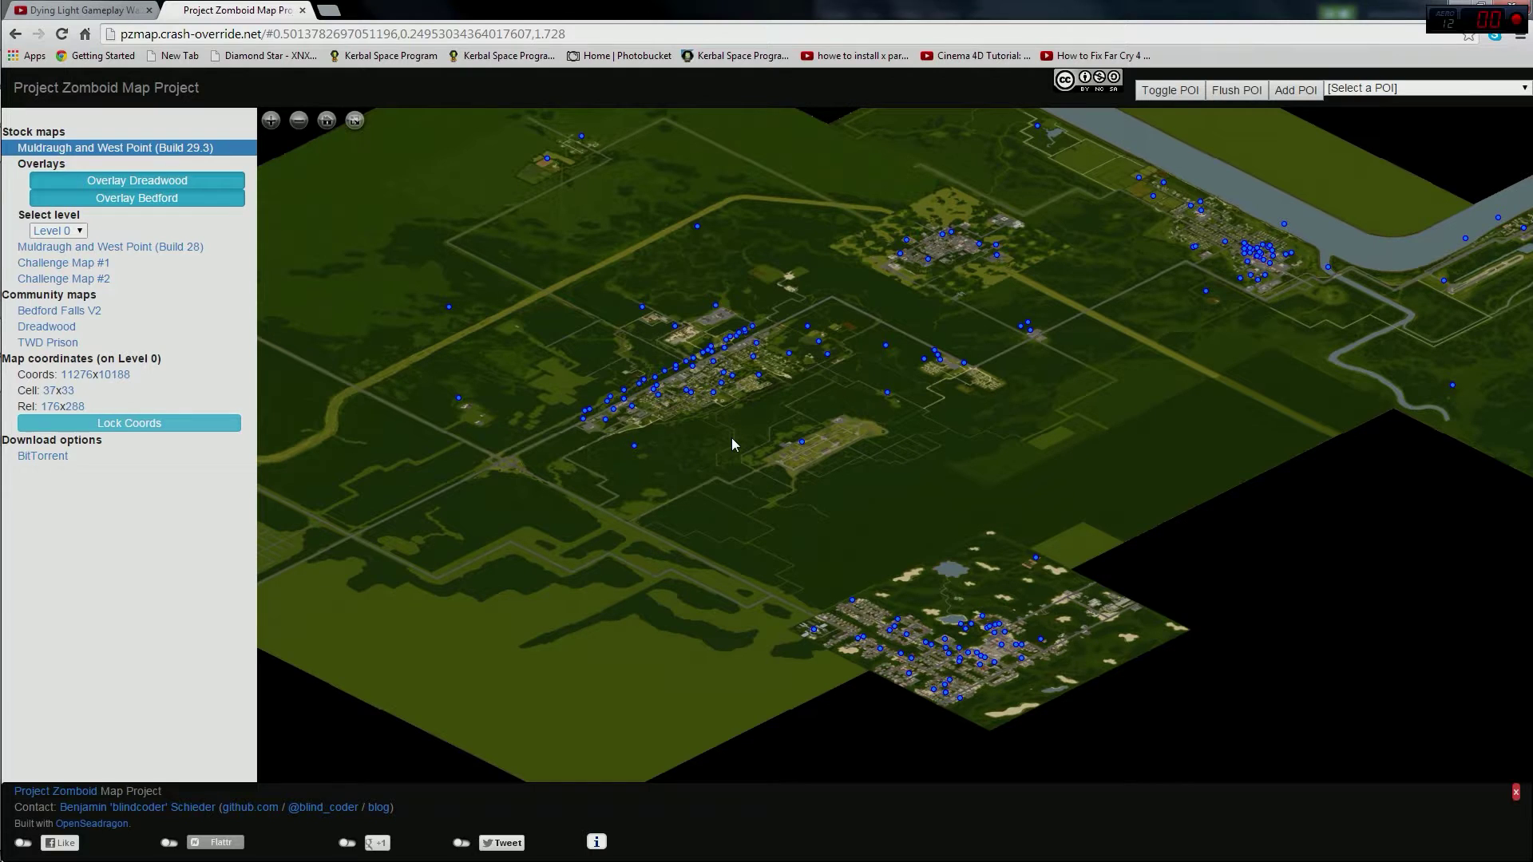
pyautogui.scroll(5, 732, 438)
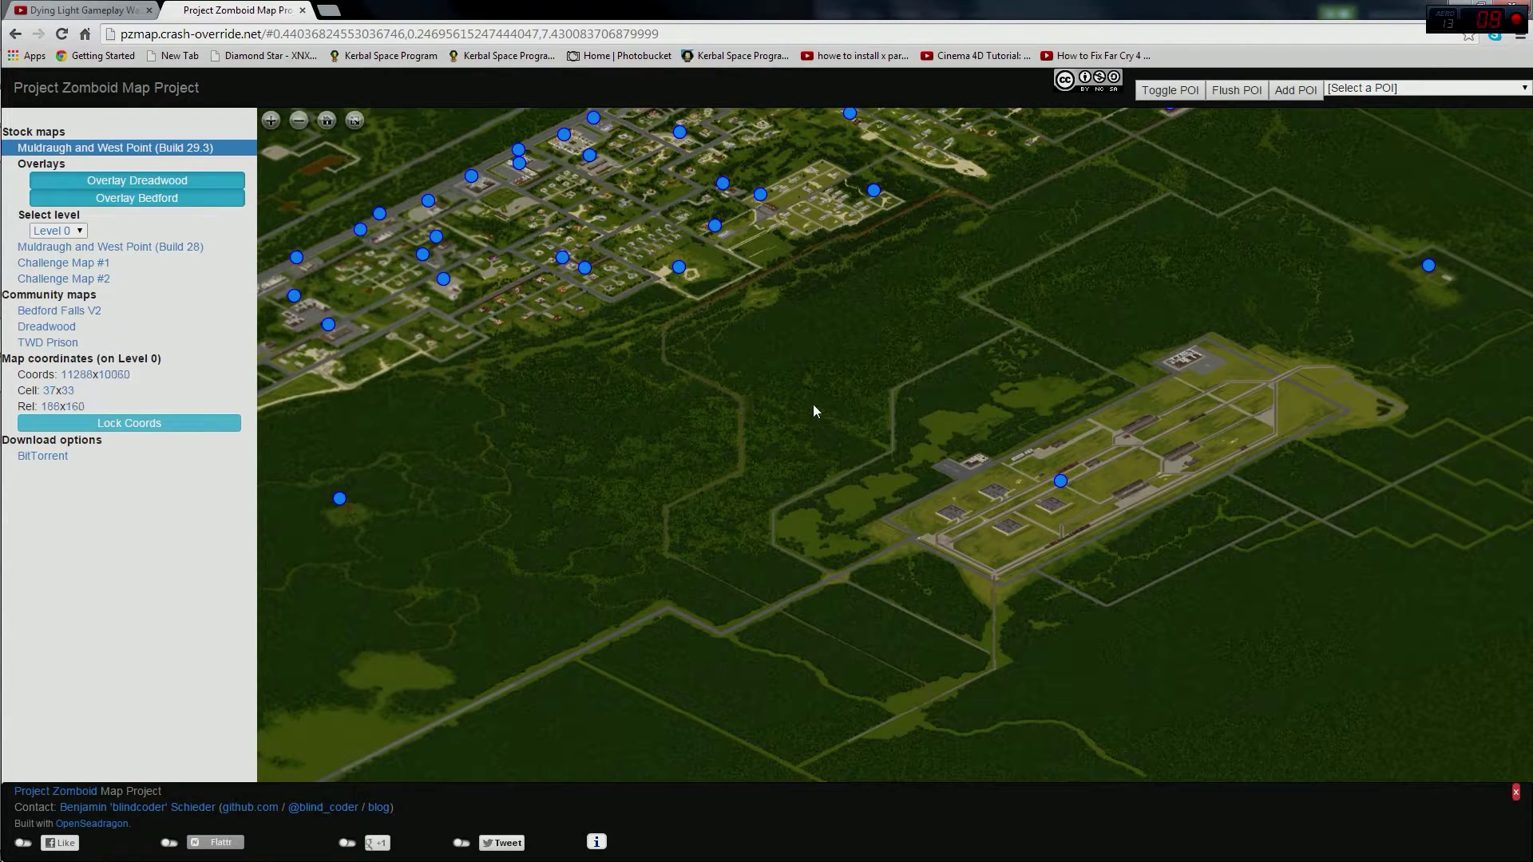
pyautogui.scroll(-3, 814, 405)
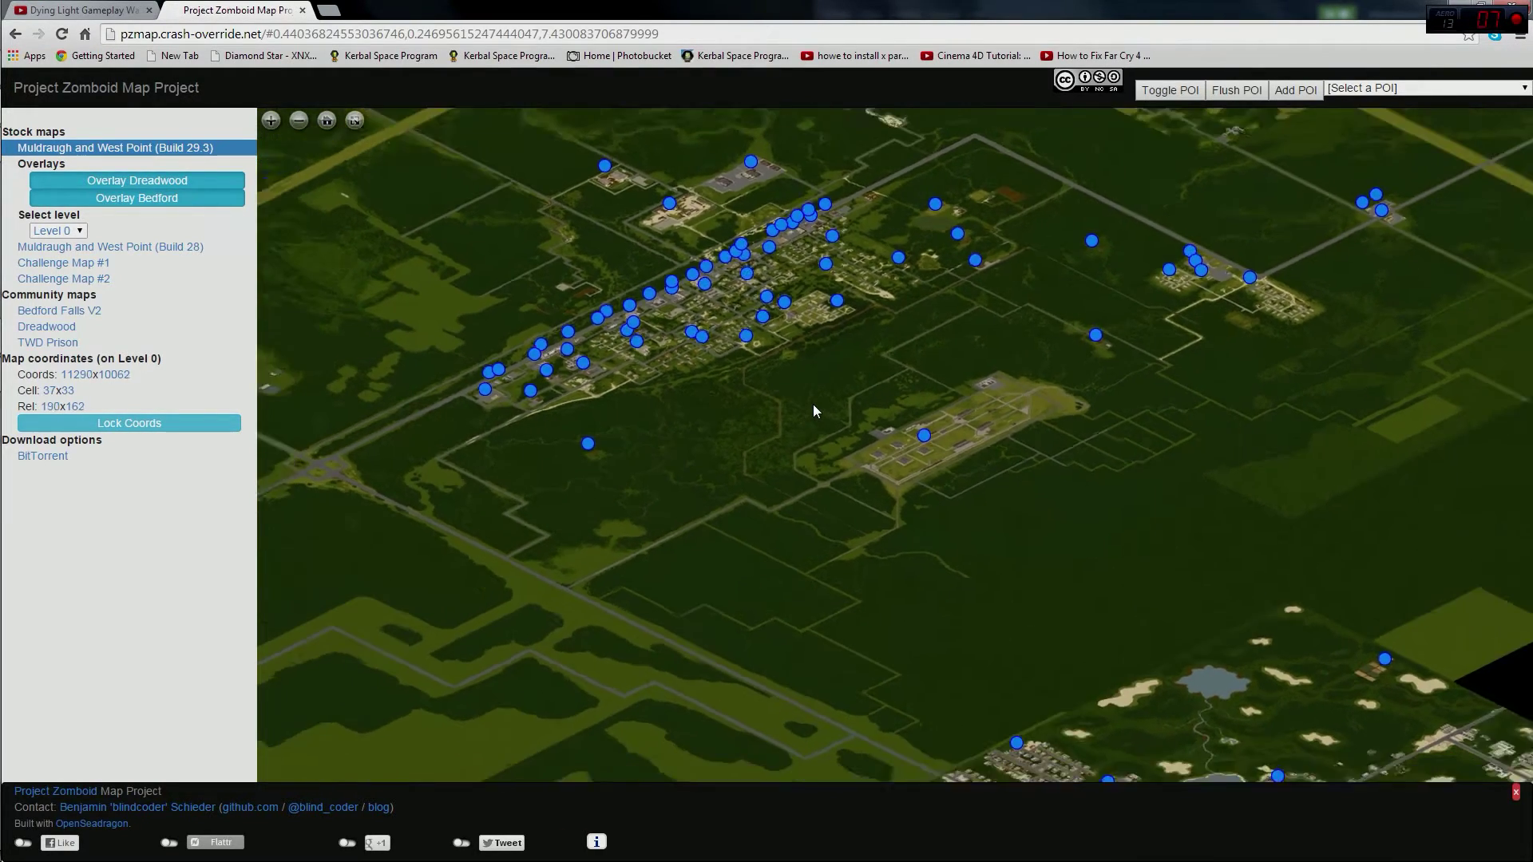
pyautogui.scroll(-3, 814, 405)
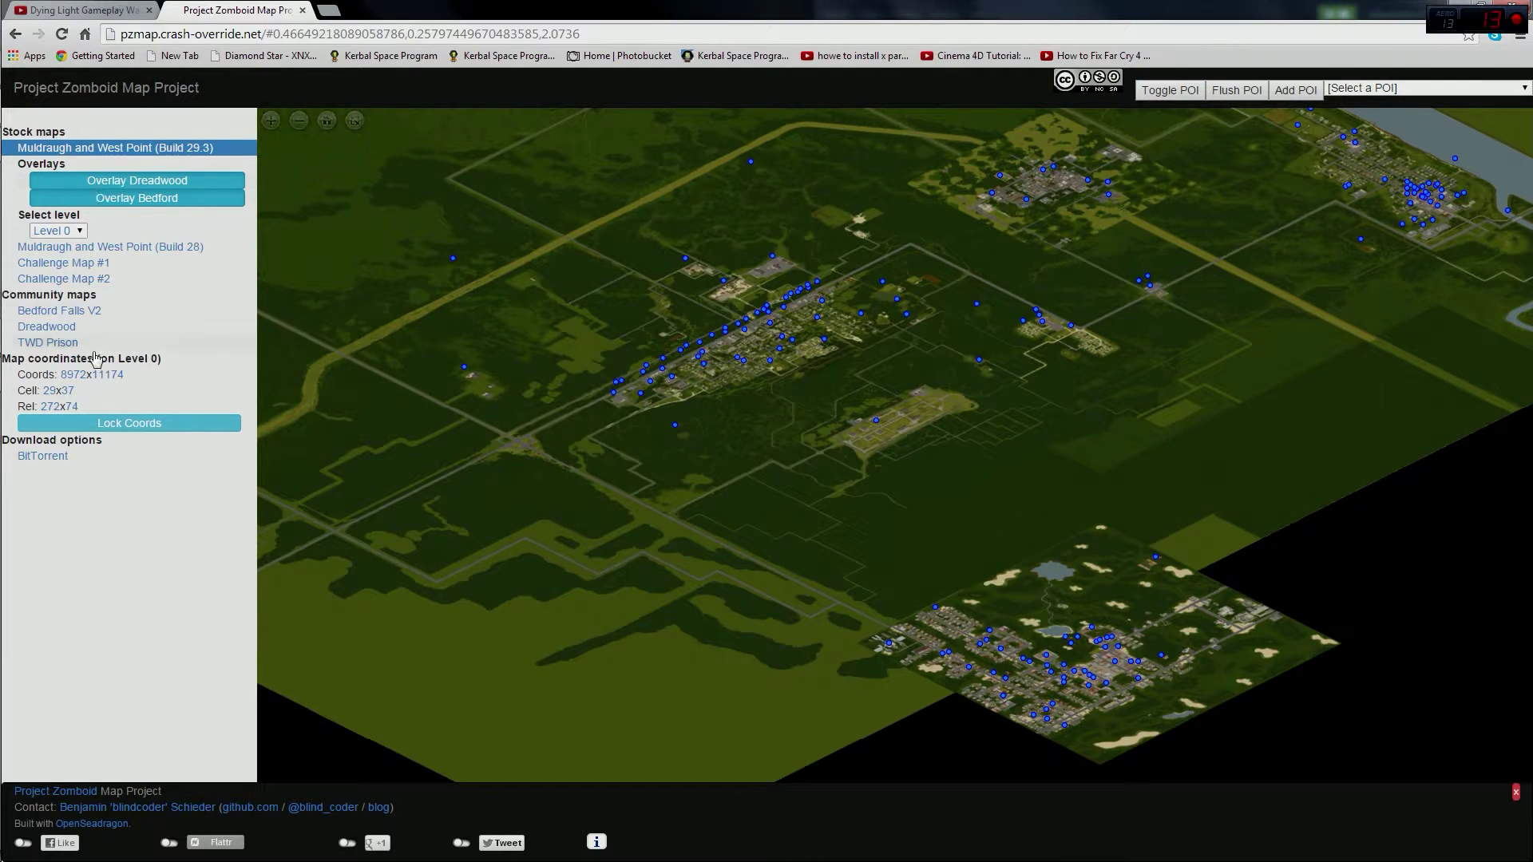
pyautogui.moveTo(5, 227)
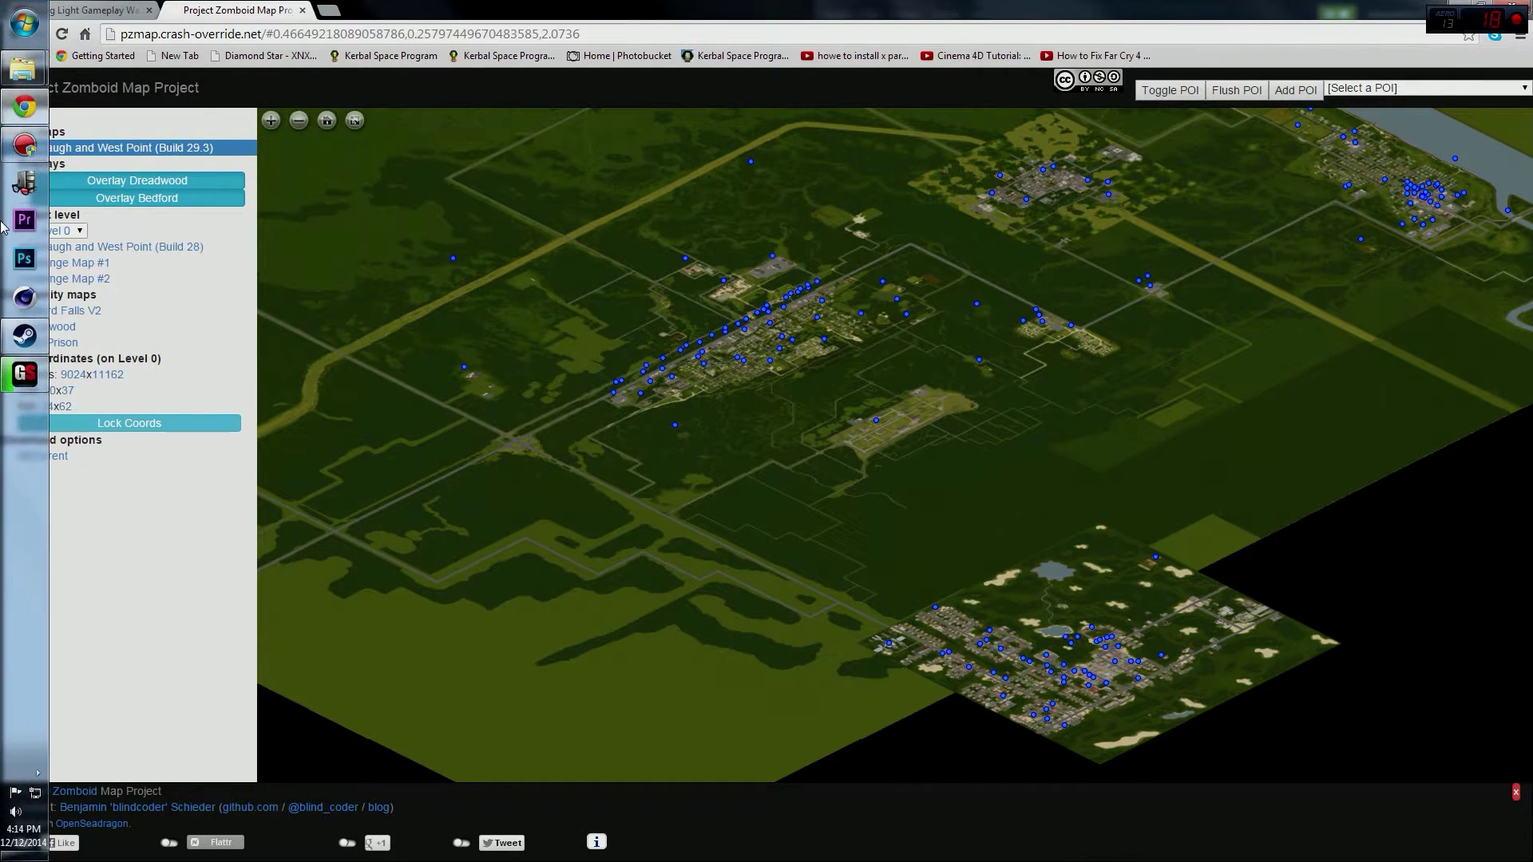
pyautogui.click(18, 31)
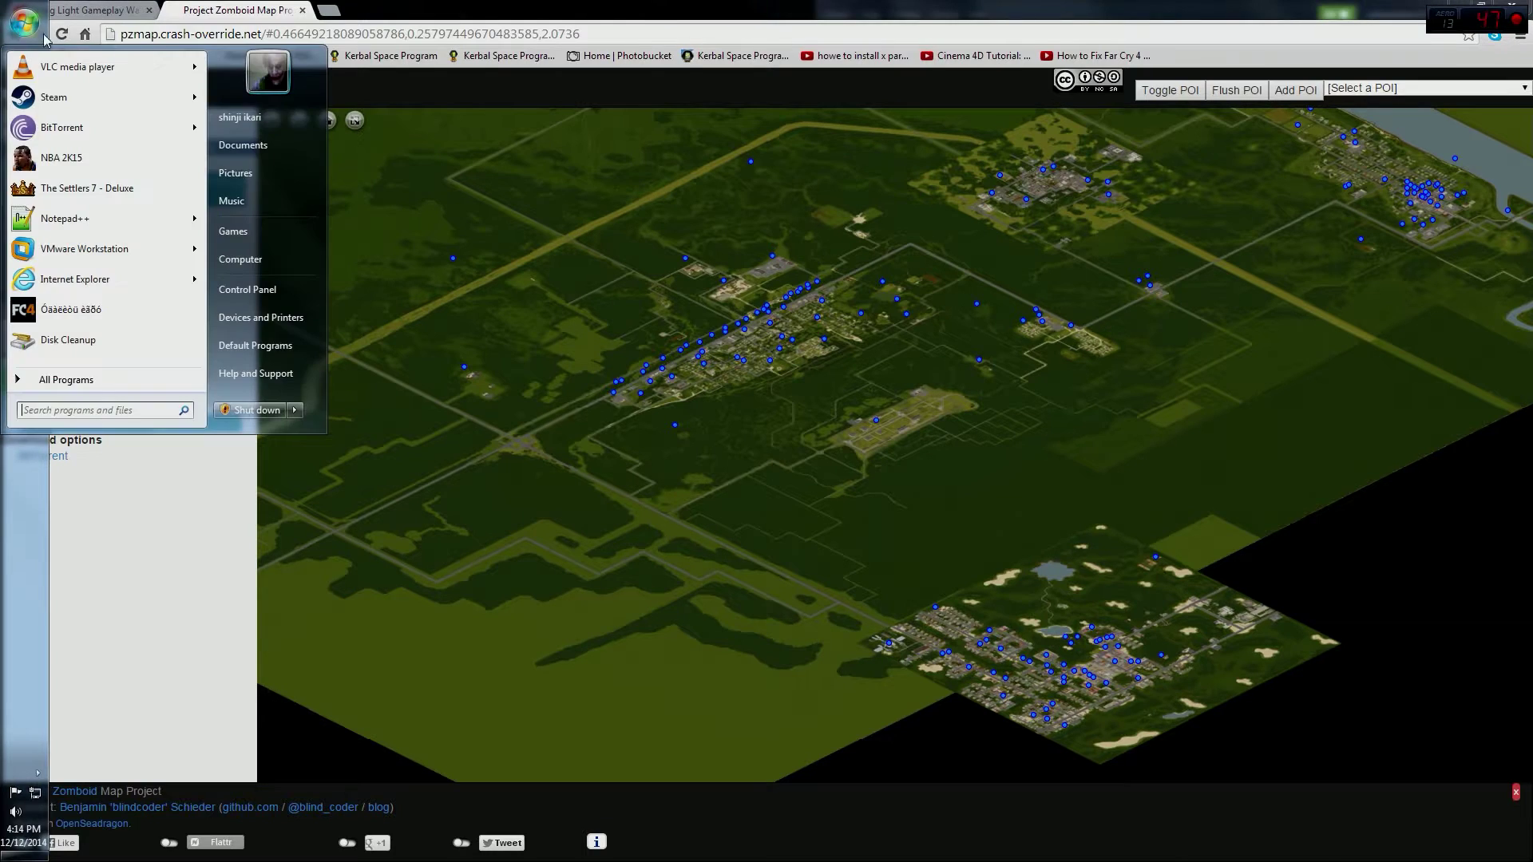
pyautogui.click(248, 116)
pyautogui.doubleClick(513, 419)
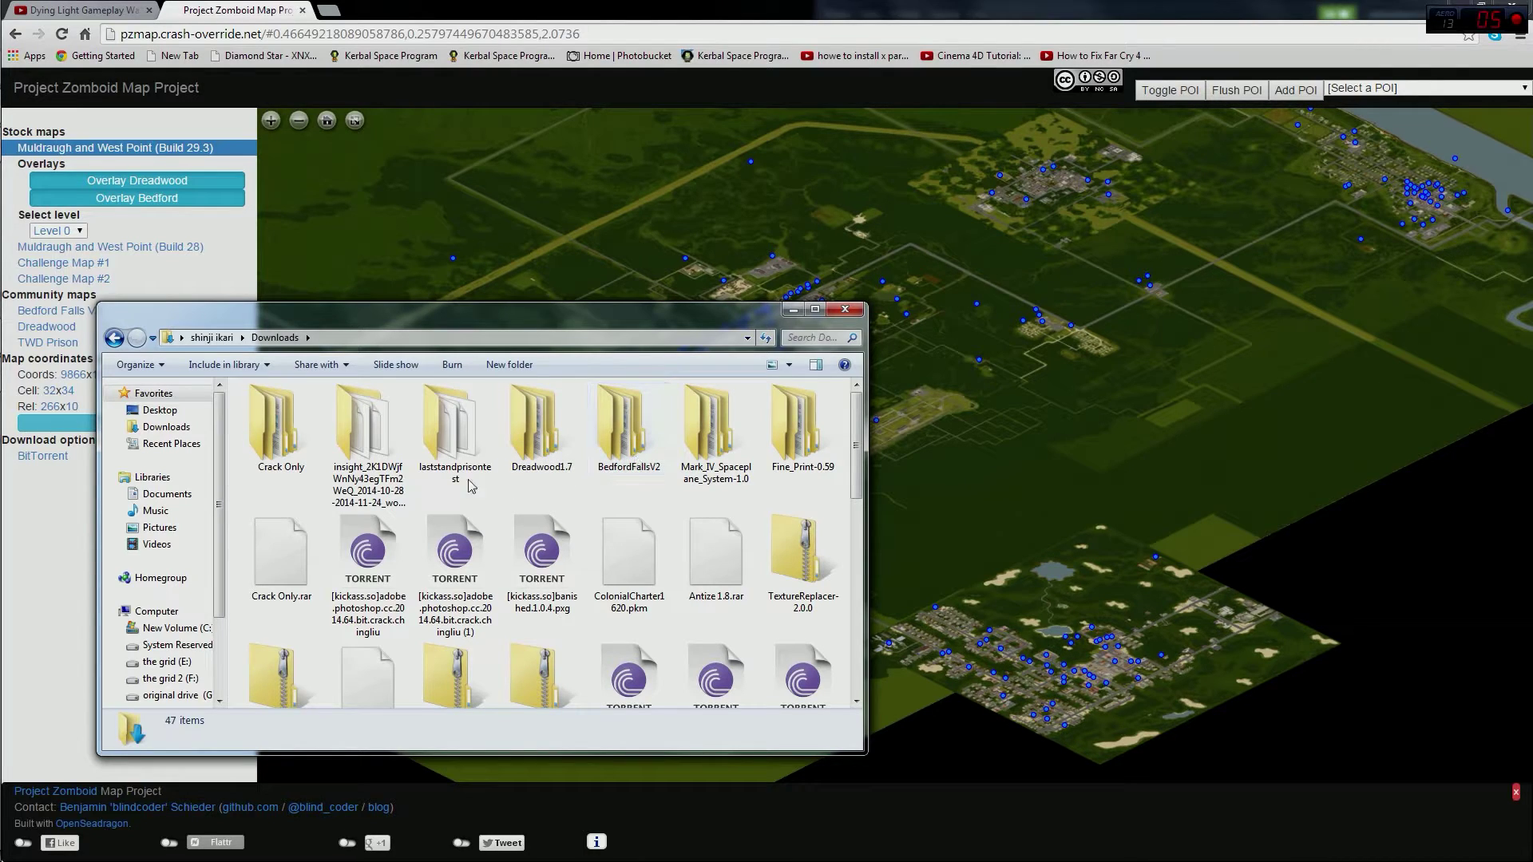
pyautogui.moveTo(470, 486)
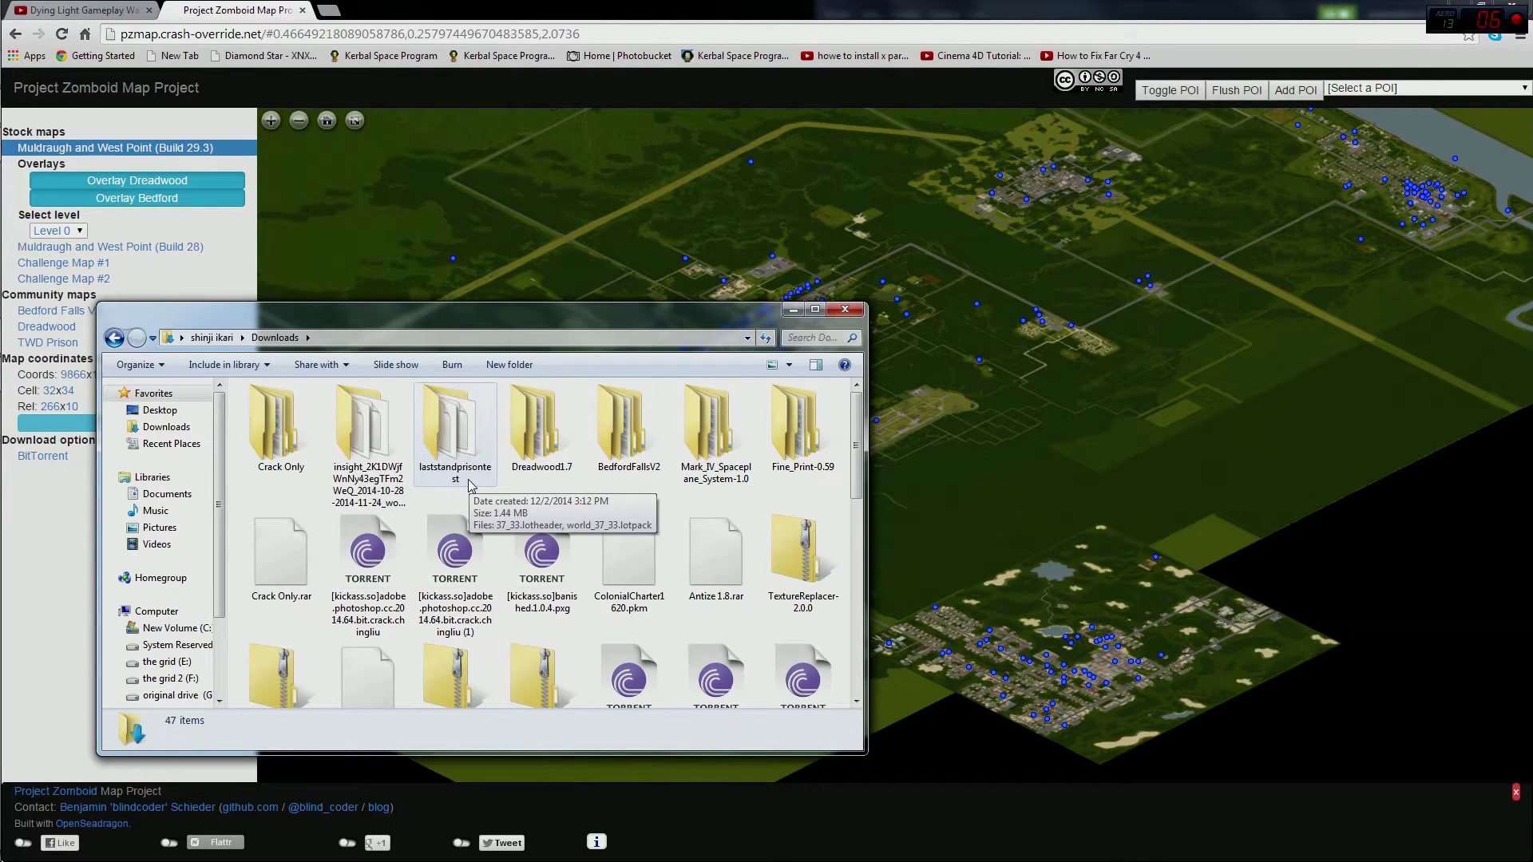
pyautogui.doubleClick(462, 449)
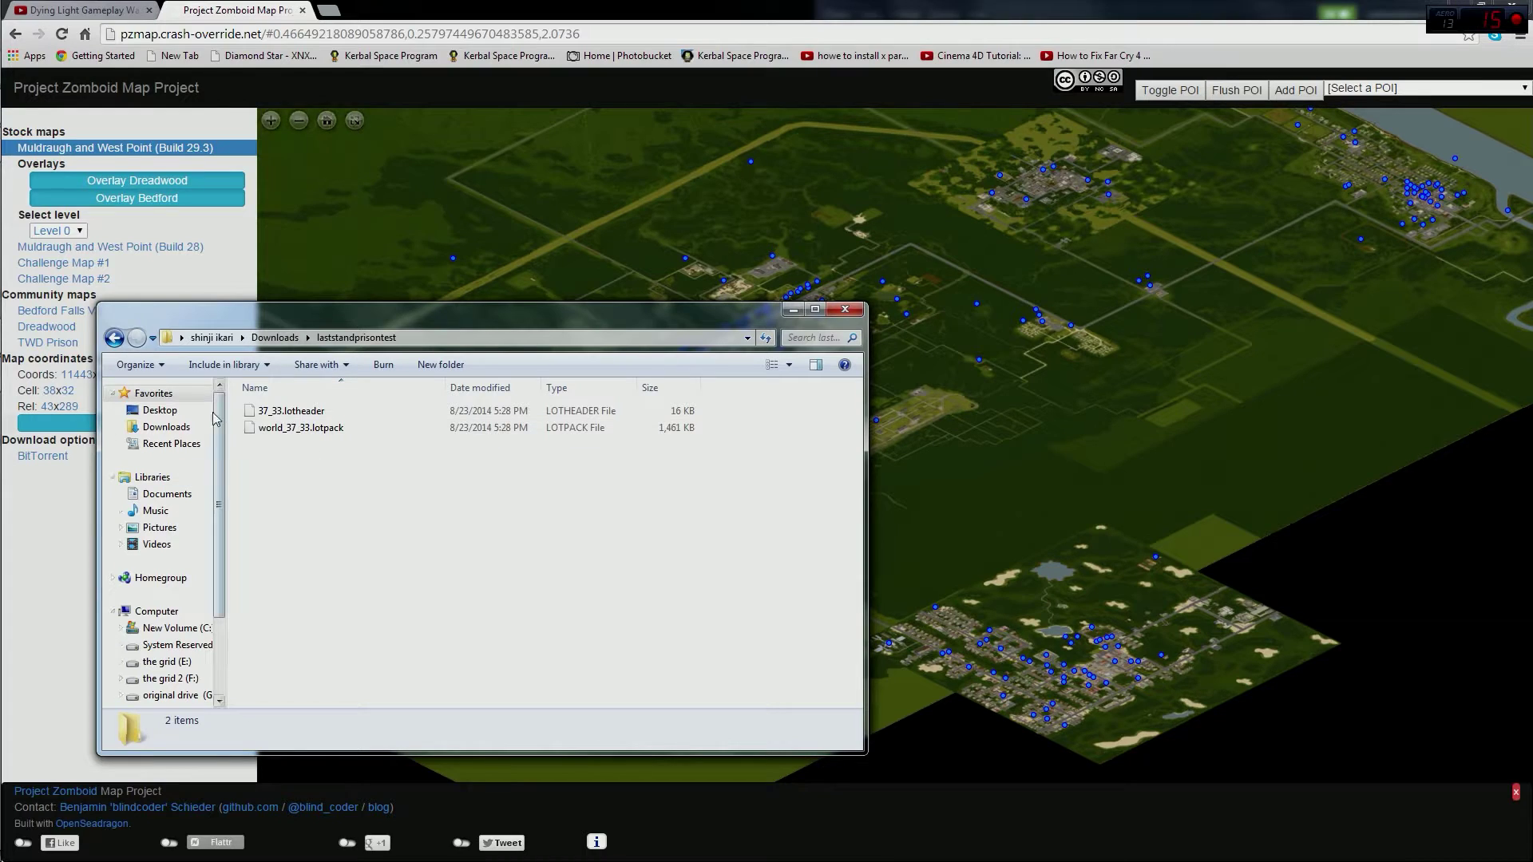
pyautogui.click(114, 338)
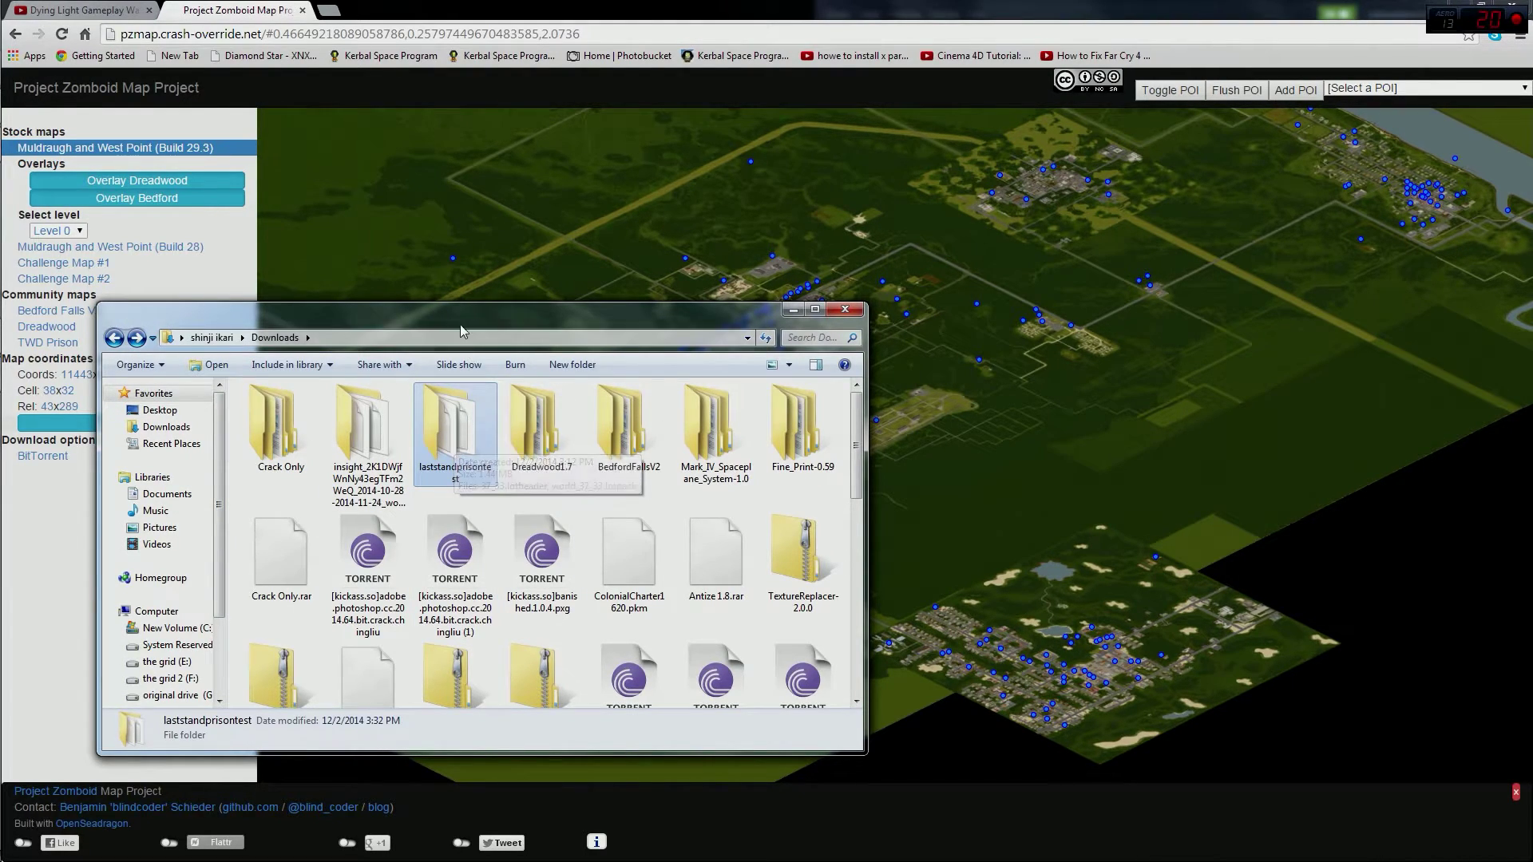
pyautogui.click(845, 310)
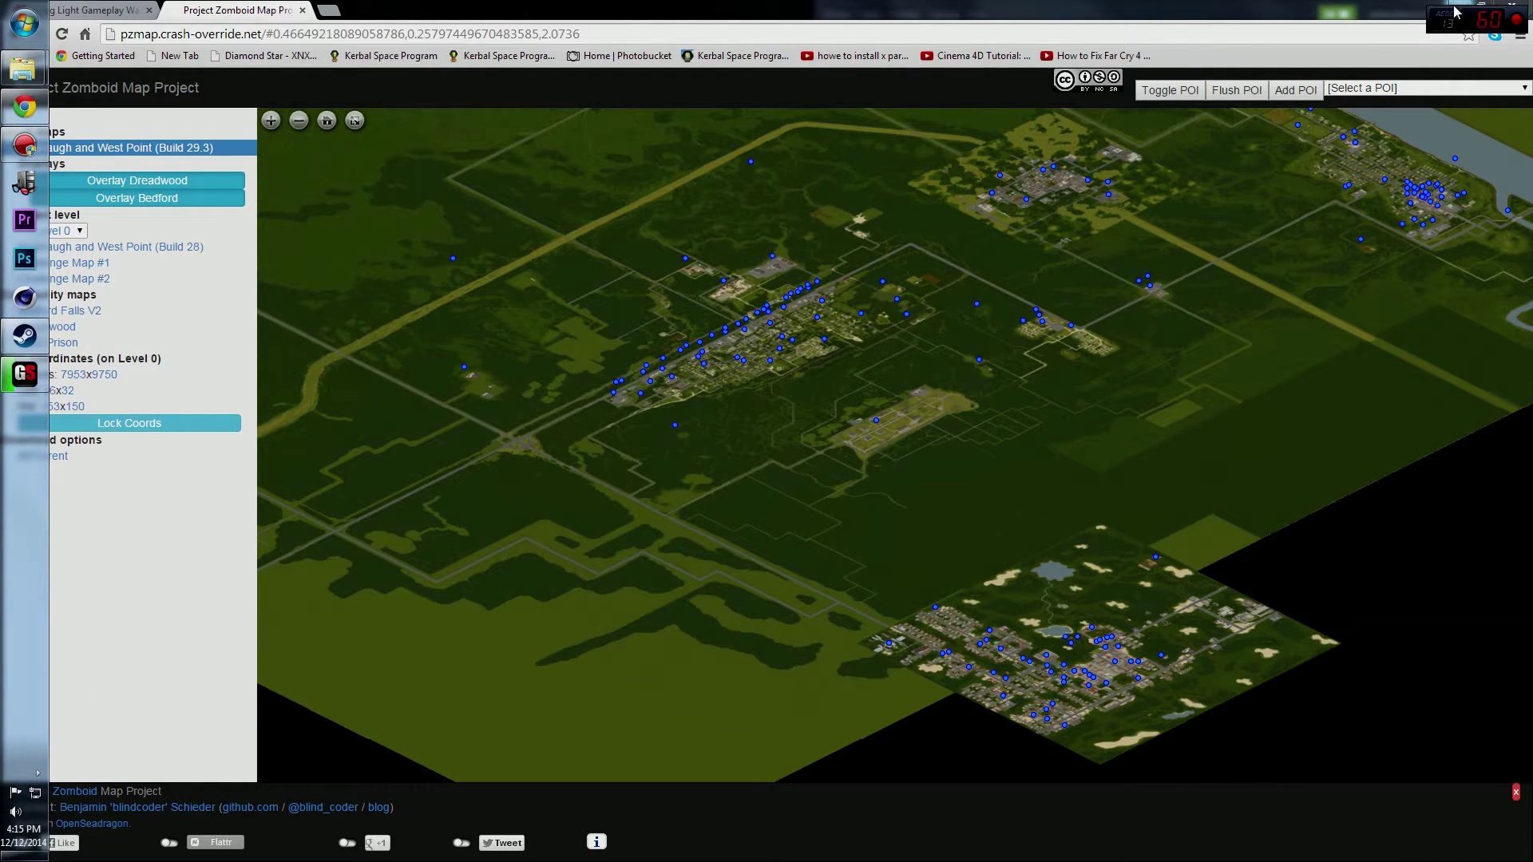
# Step: Restore the 'common' Explorer window and navigate into ProjectZomboid > media > maps
pyautogui.click(24, 106)
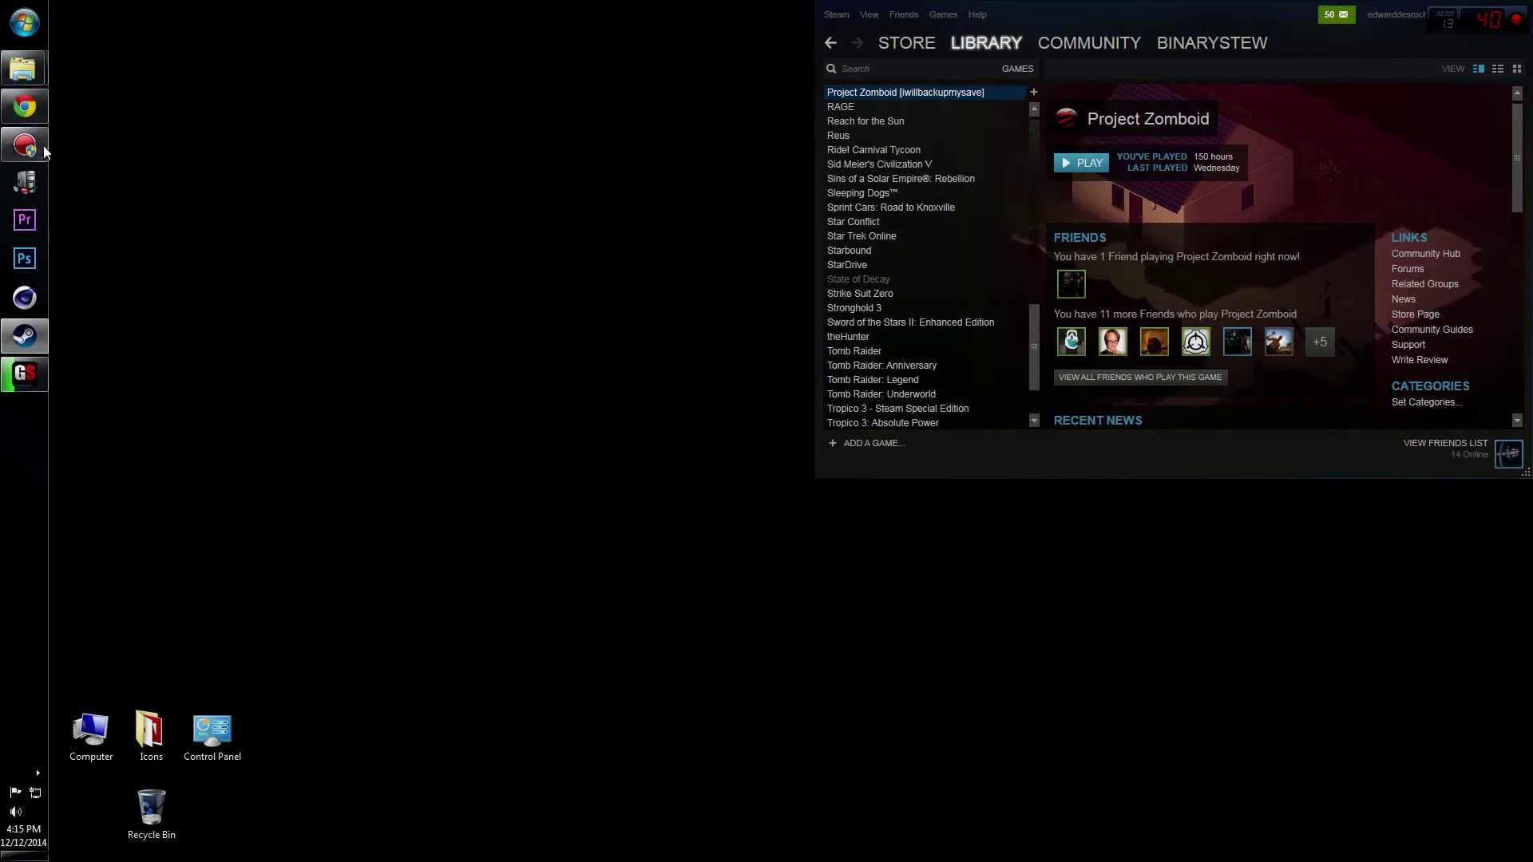
pyautogui.moveTo(27, 71)
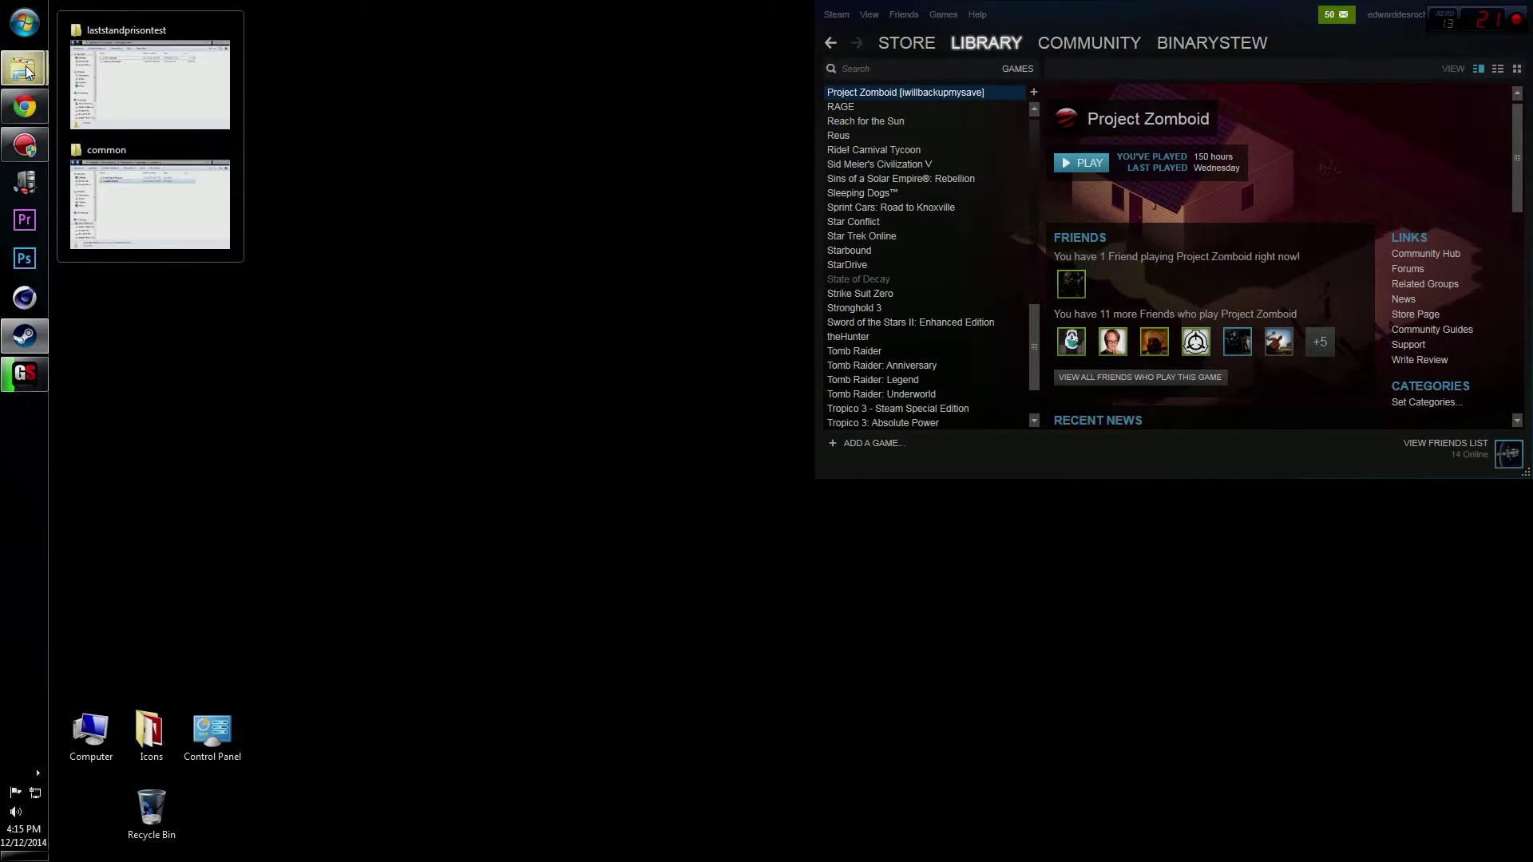
pyautogui.click(118, 153)
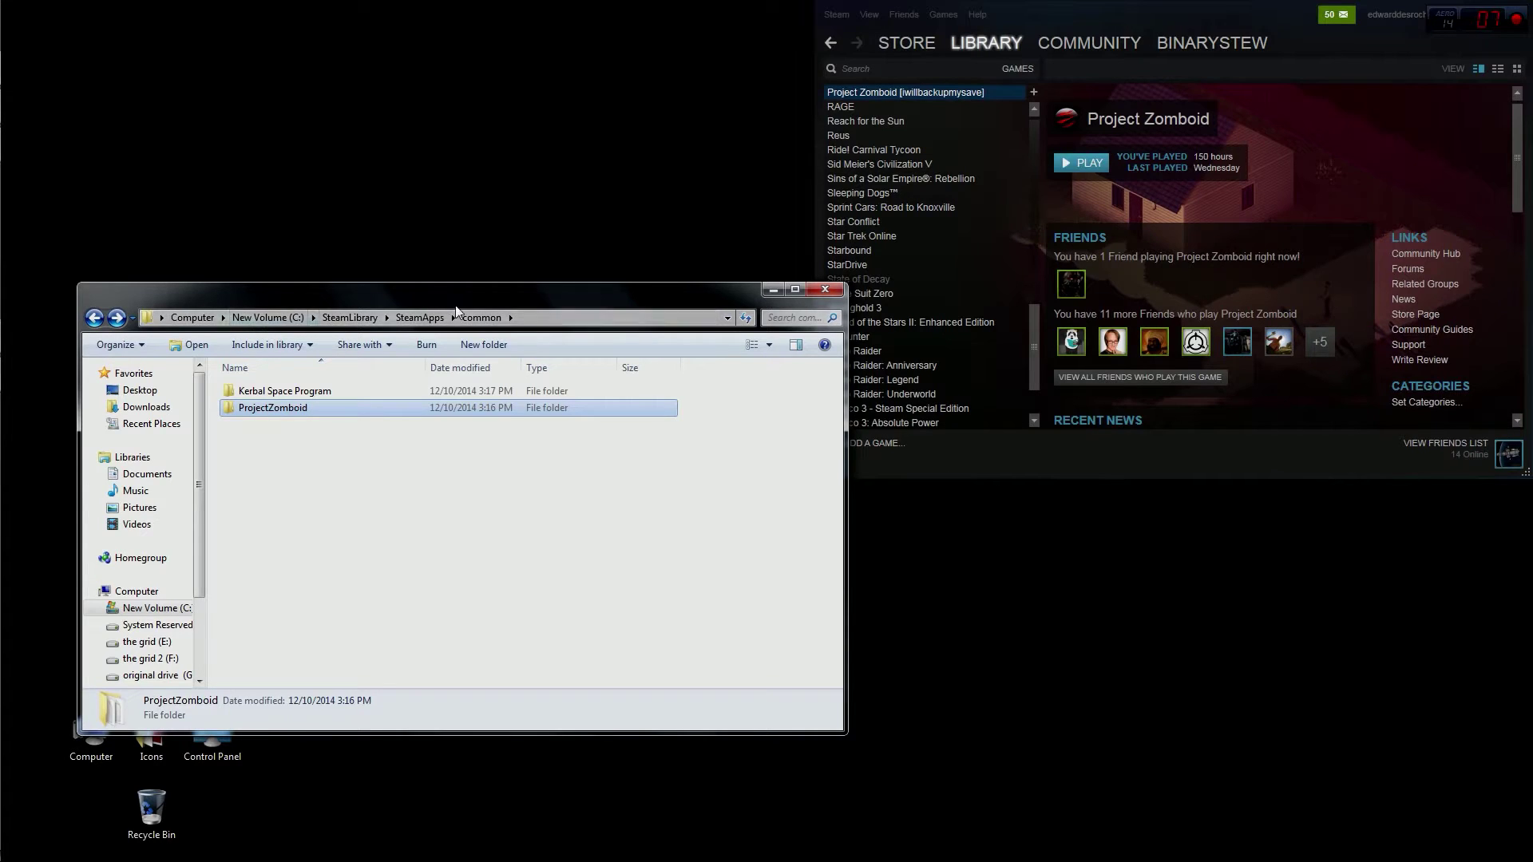
pyautogui.doubleClick(276, 409)
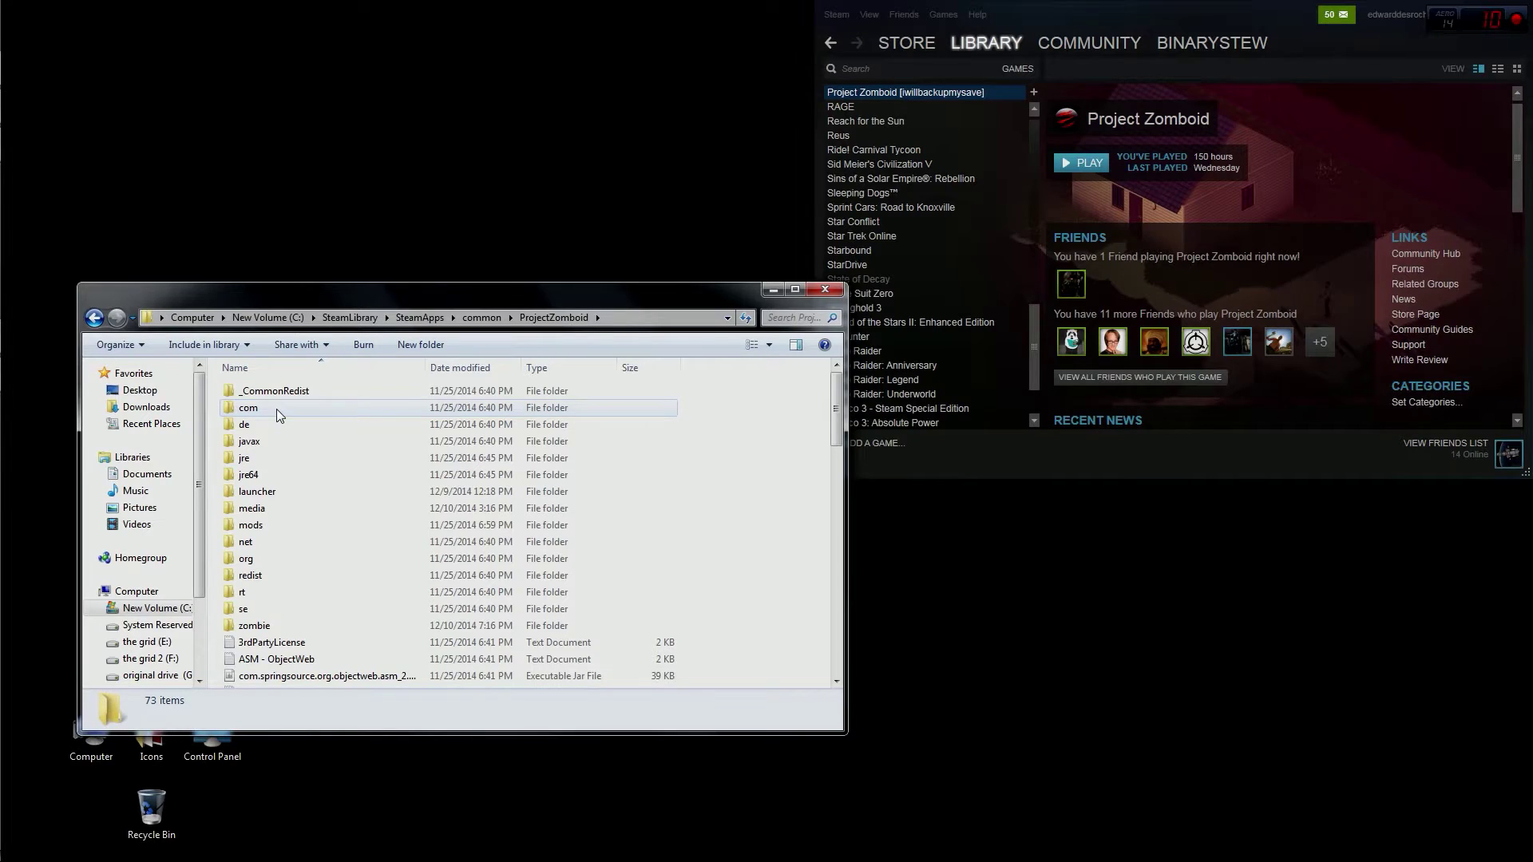
pyautogui.doubleClick(269, 511)
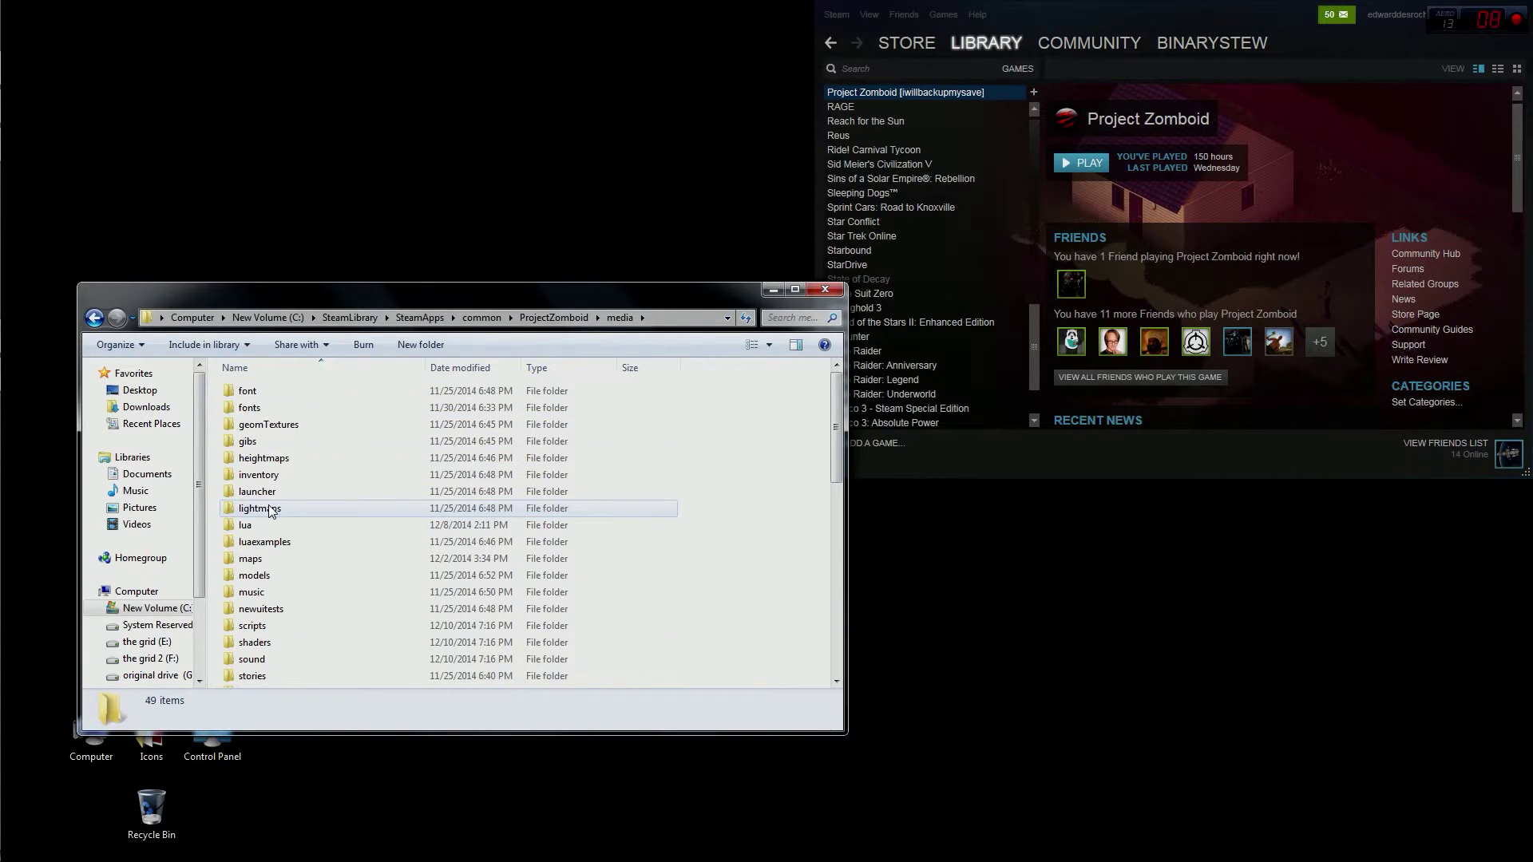
pyautogui.doubleClick(249, 559)
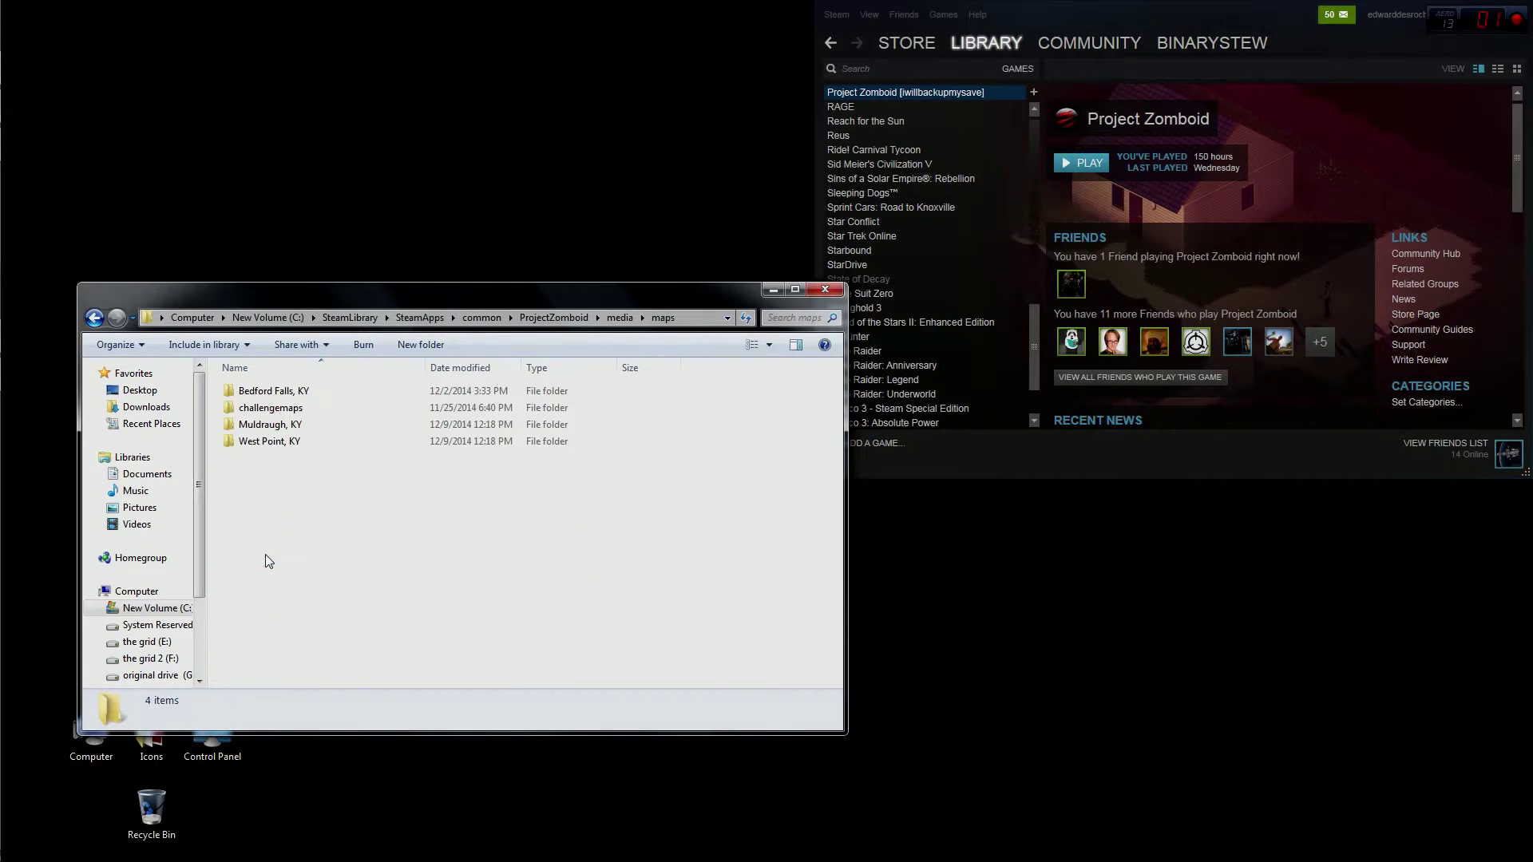
pyautogui.moveTo(284, 301); pyautogui.dragTo(608, 171)
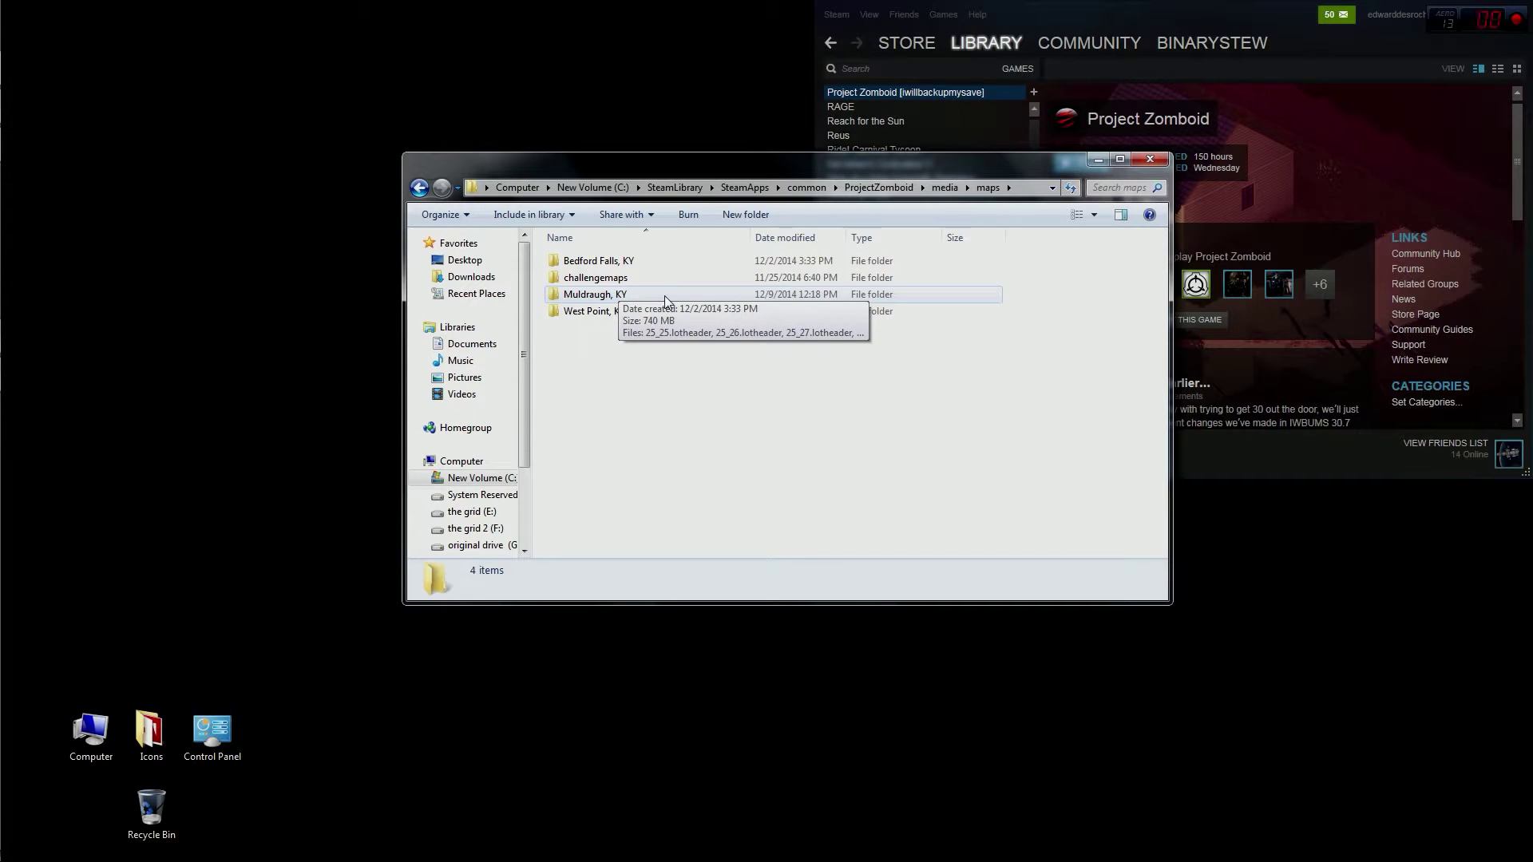
# Step: Open the Muldraugh, KY map folder, then the user's personal folder from the Start menu
pyautogui.doubleClick(601, 295)
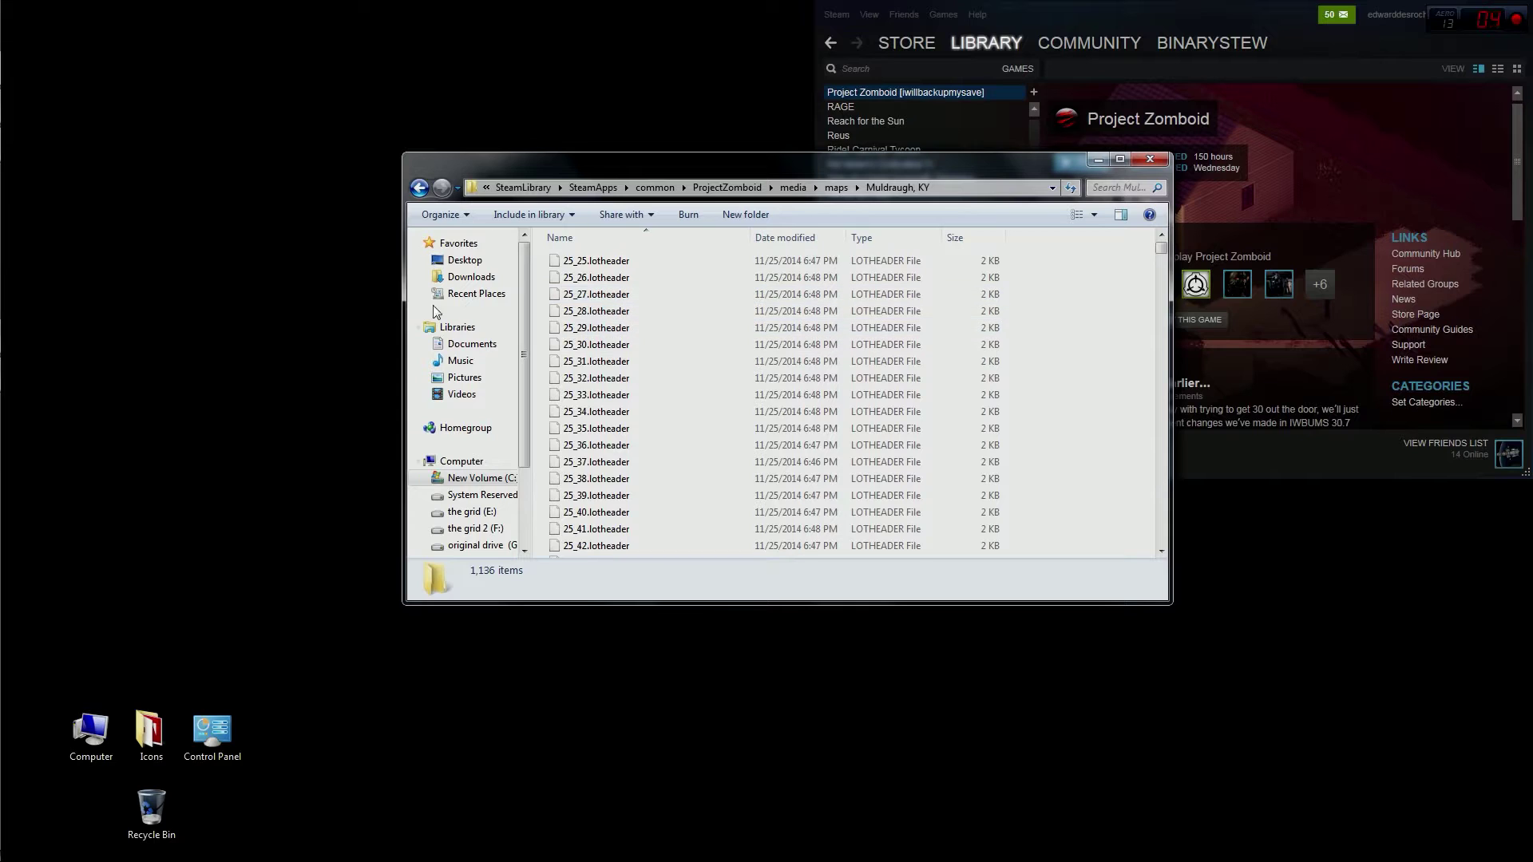
pyautogui.moveTo(1, 302)
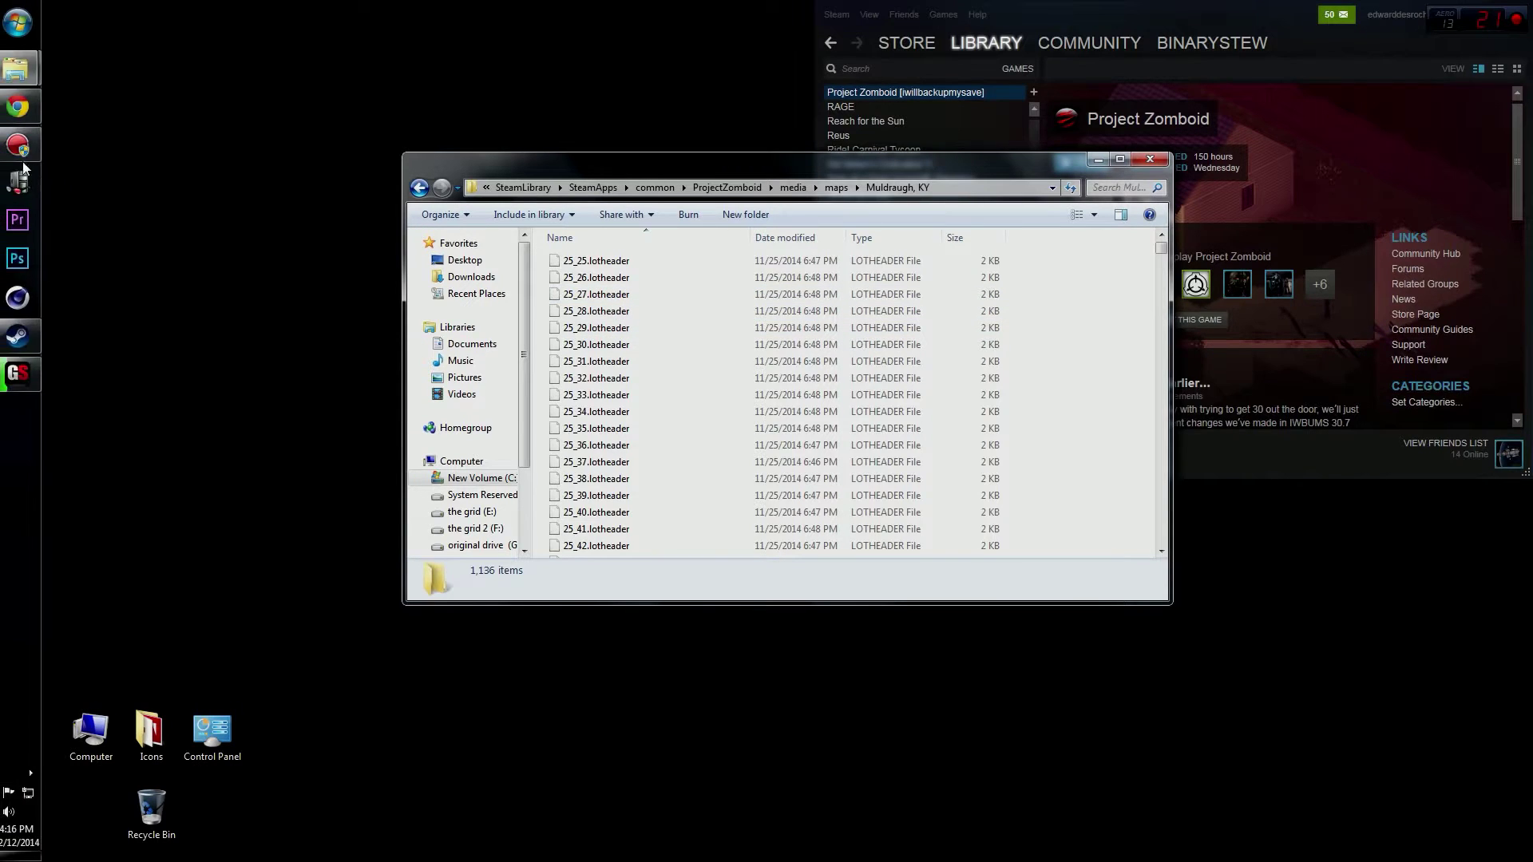
pyautogui.click(24, 23)
pyautogui.click(236, 121)
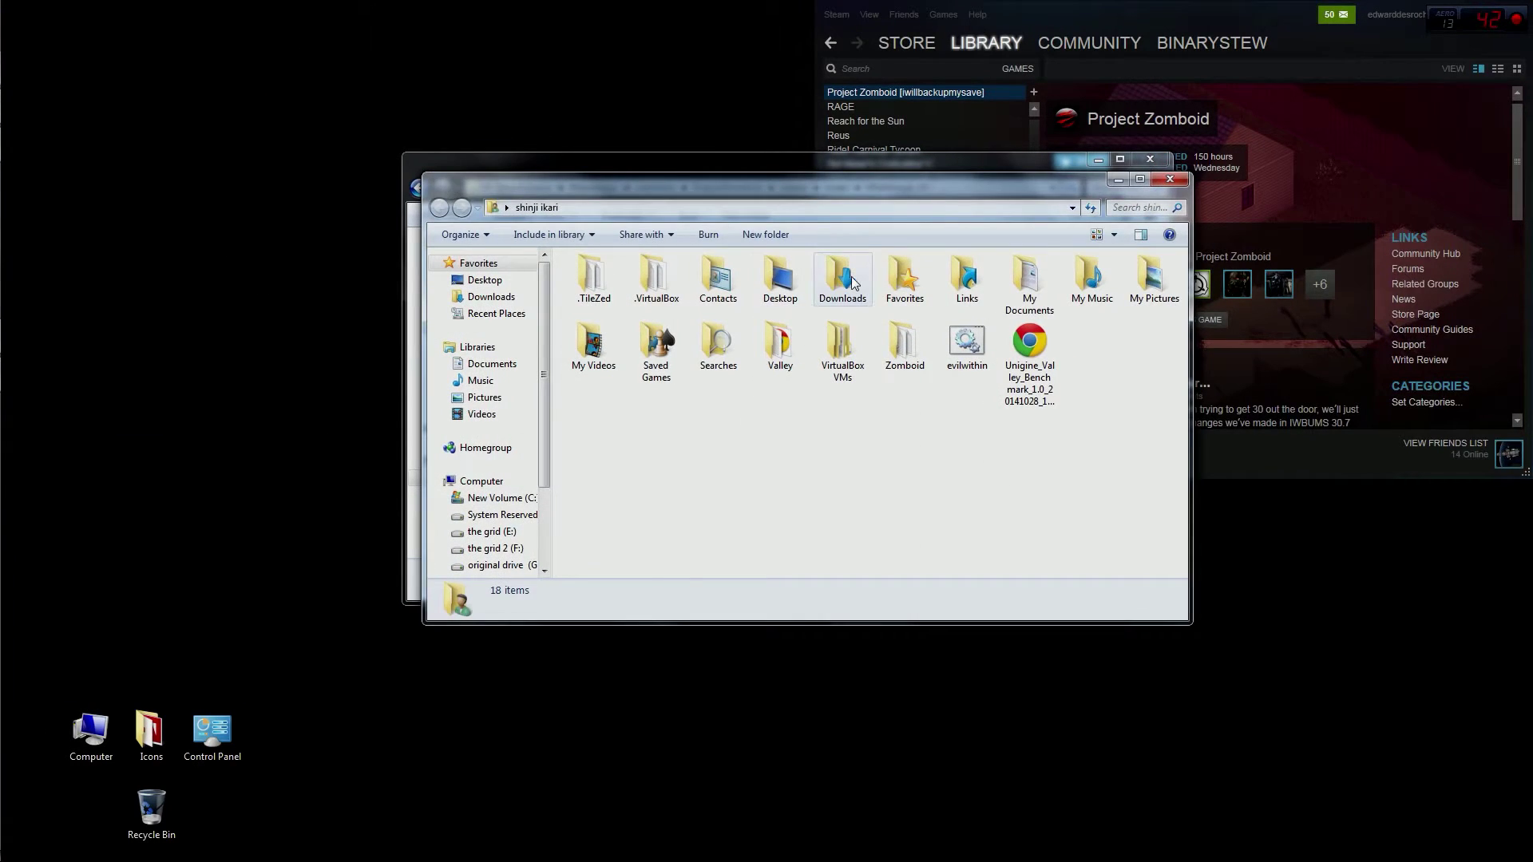
# Step: Open Downloads > Dreadwood1.7 > Dreadwood1.7, select all 20 map files, and close that window
pyautogui.doubleClick(826, 291)
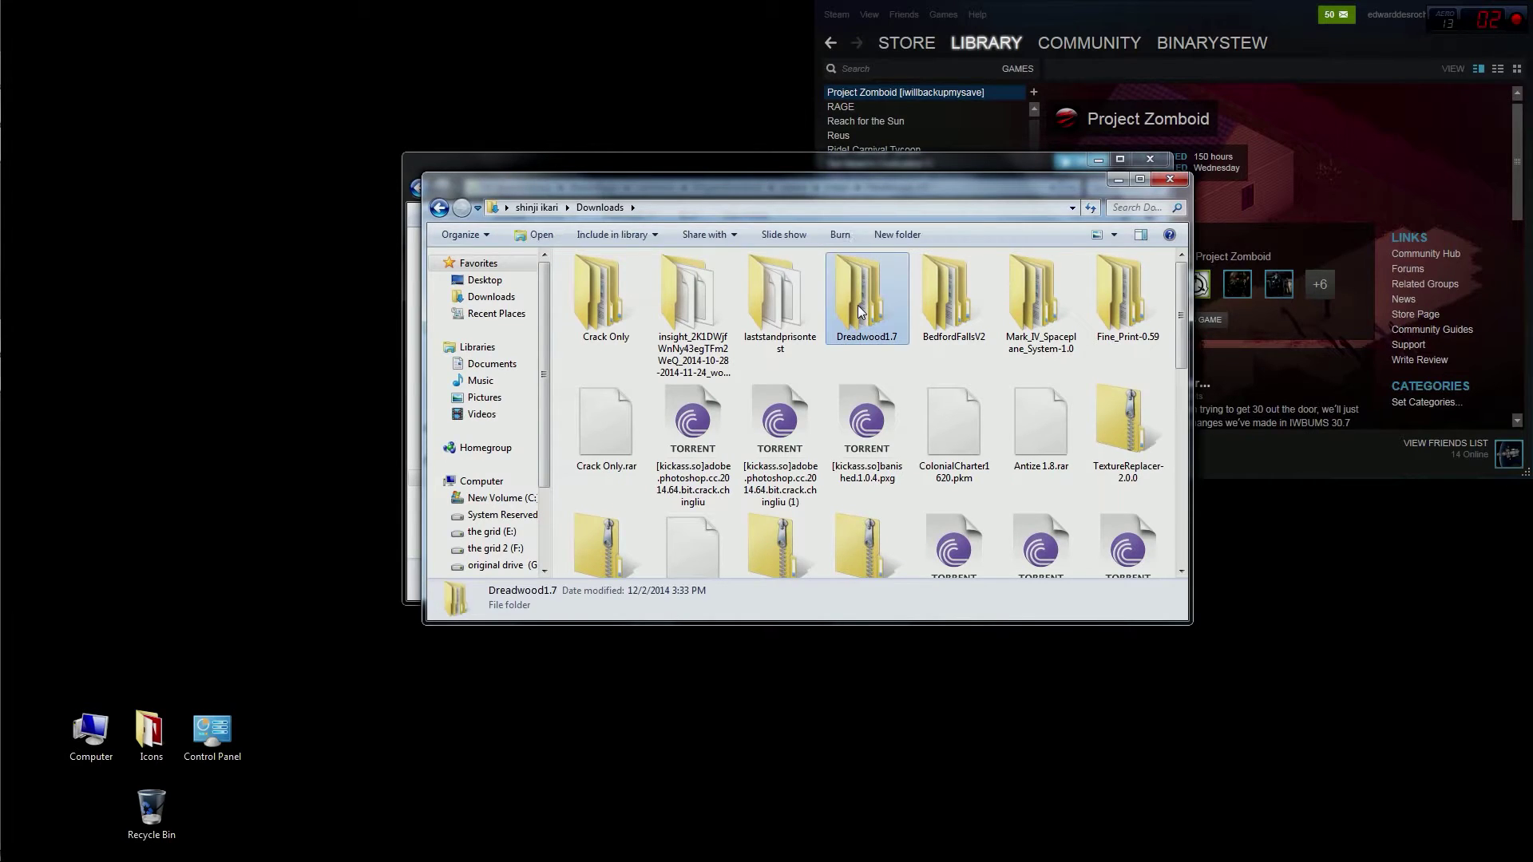
pyautogui.doubleClick(863, 310)
pyautogui.doubleClick(635, 284)
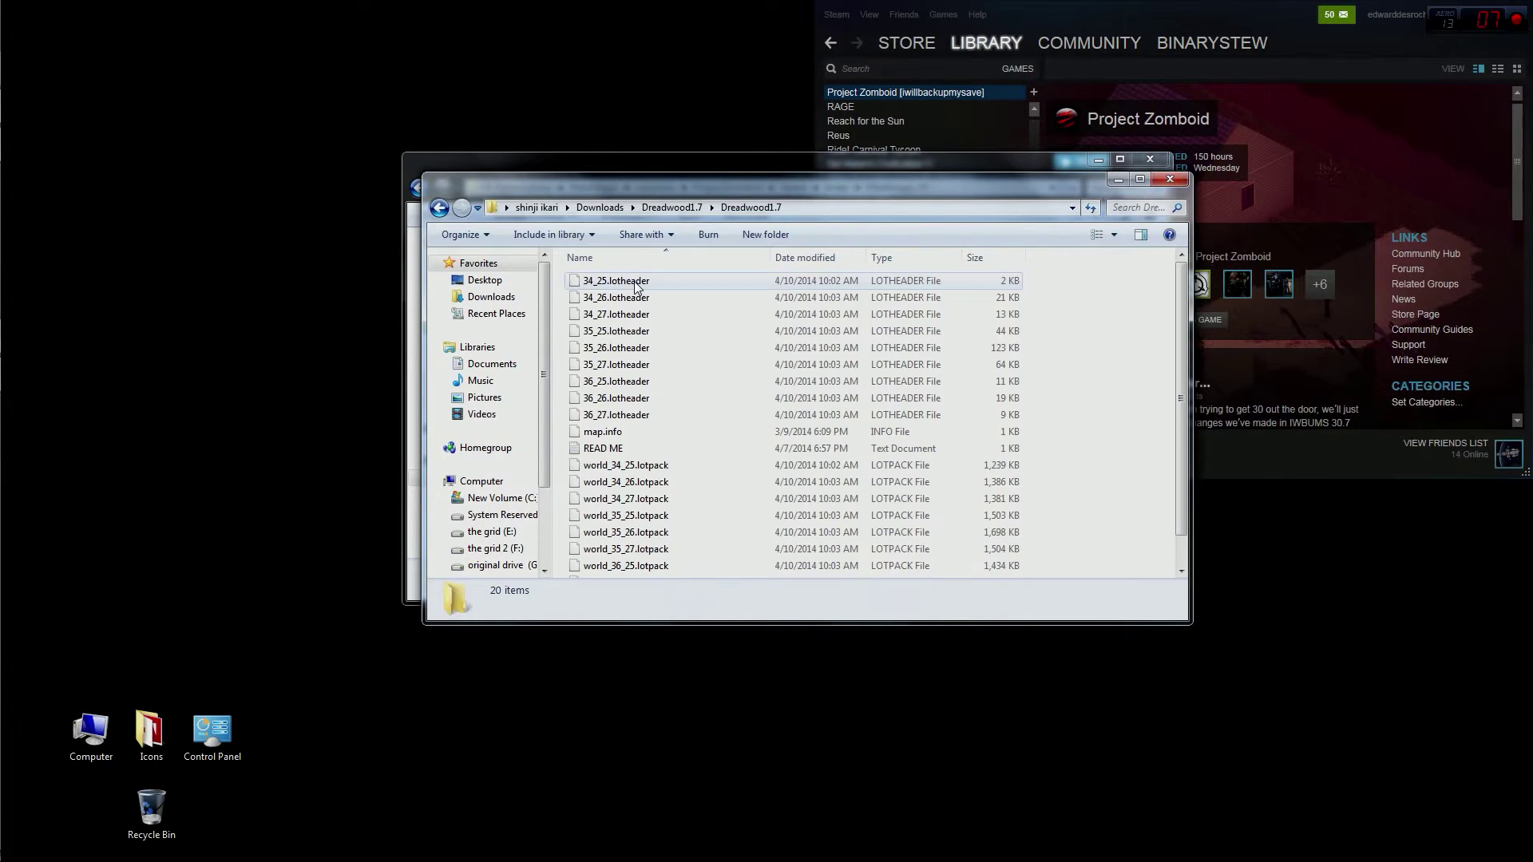
pyautogui.scroll(-1, 641, 290)
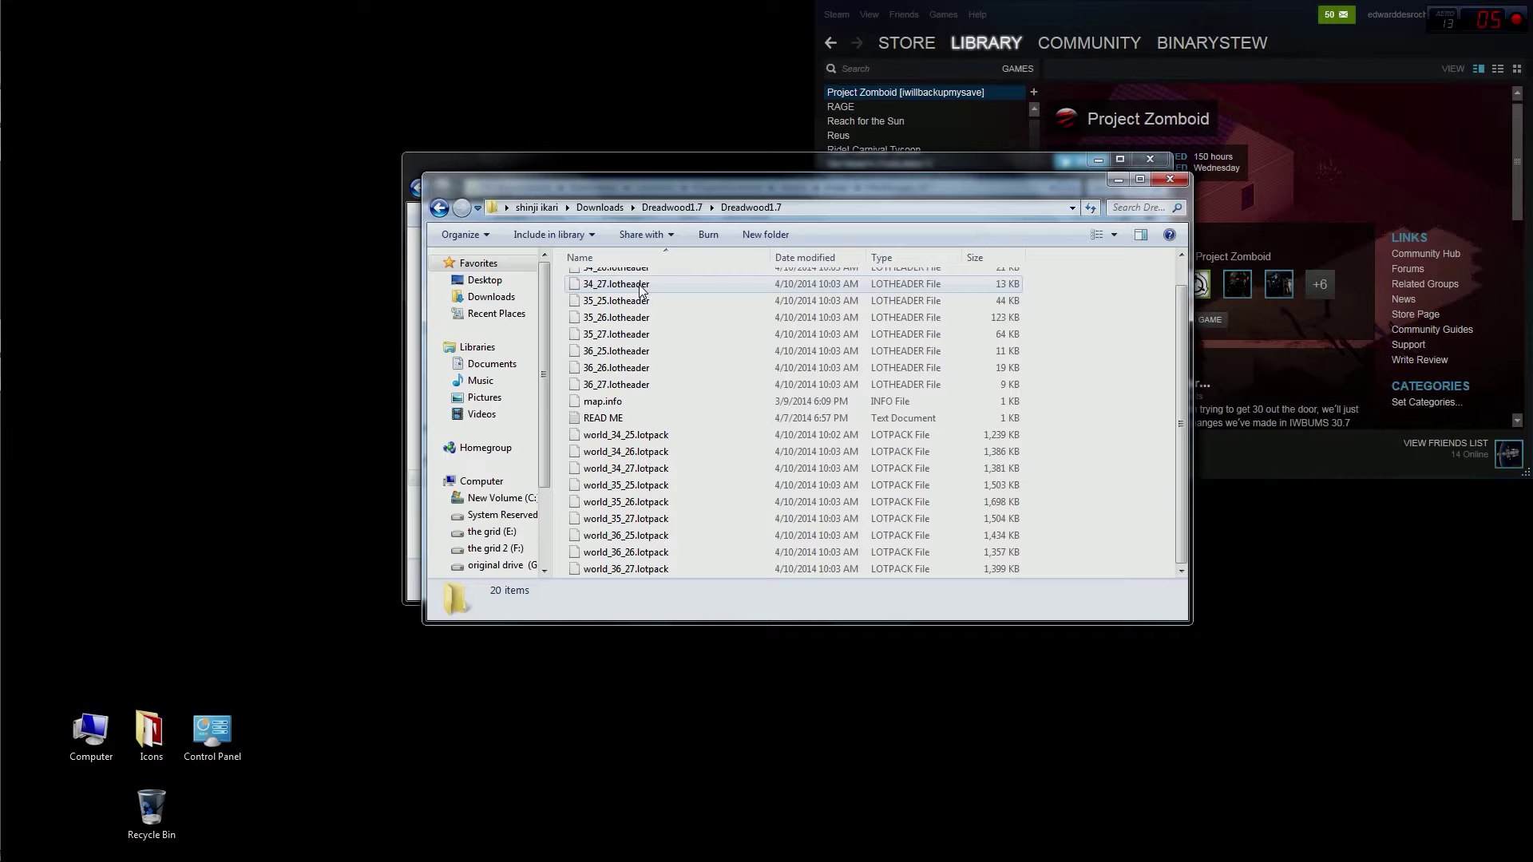
pyautogui.scroll(1, 627, 324)
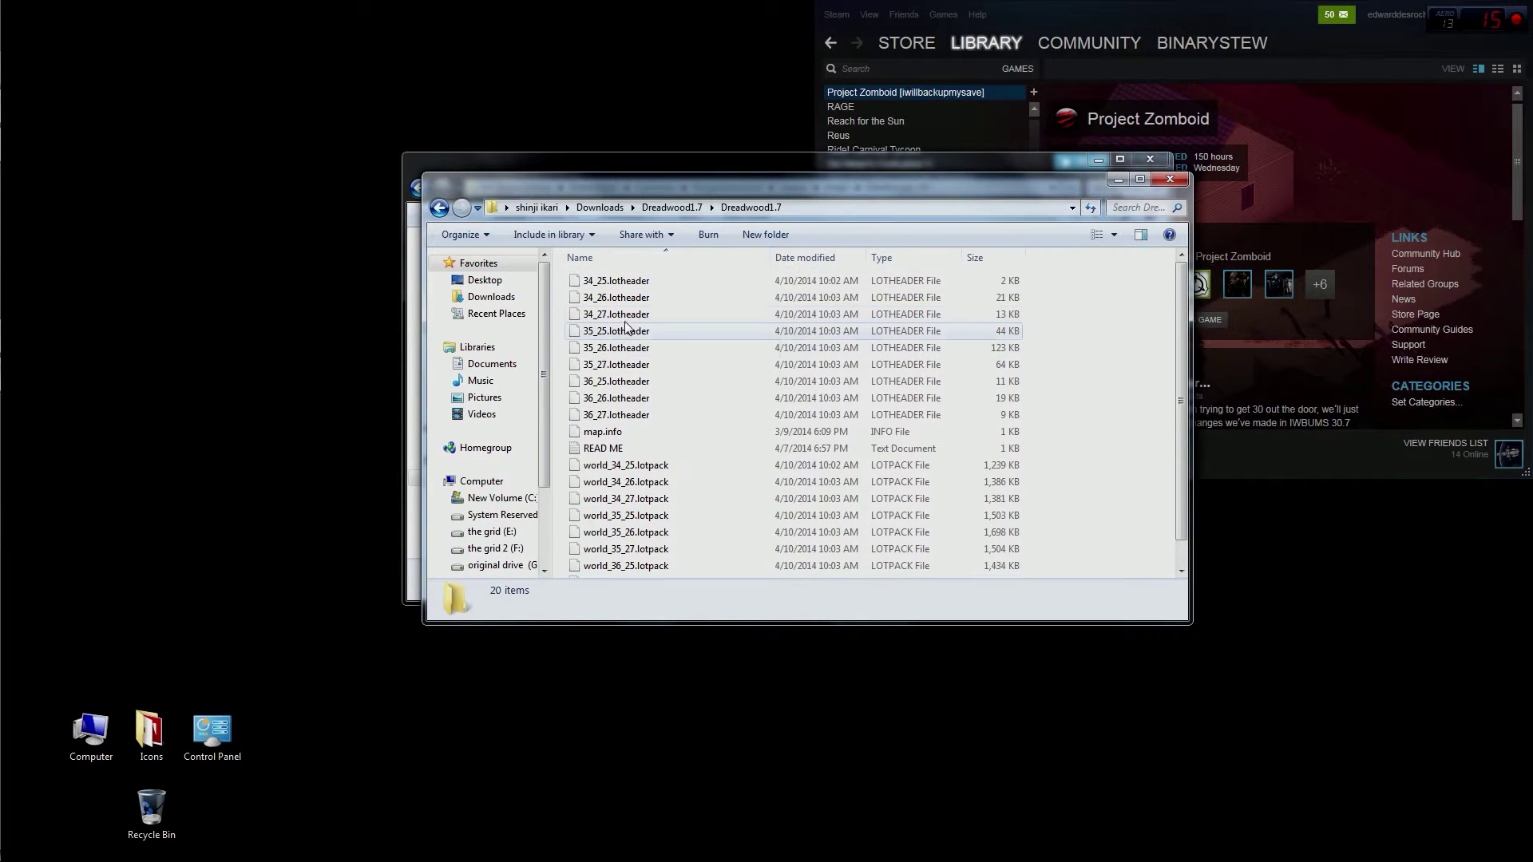
pyautogui.click(560, 281)
pyautogui.hotkey('shift', 'End')
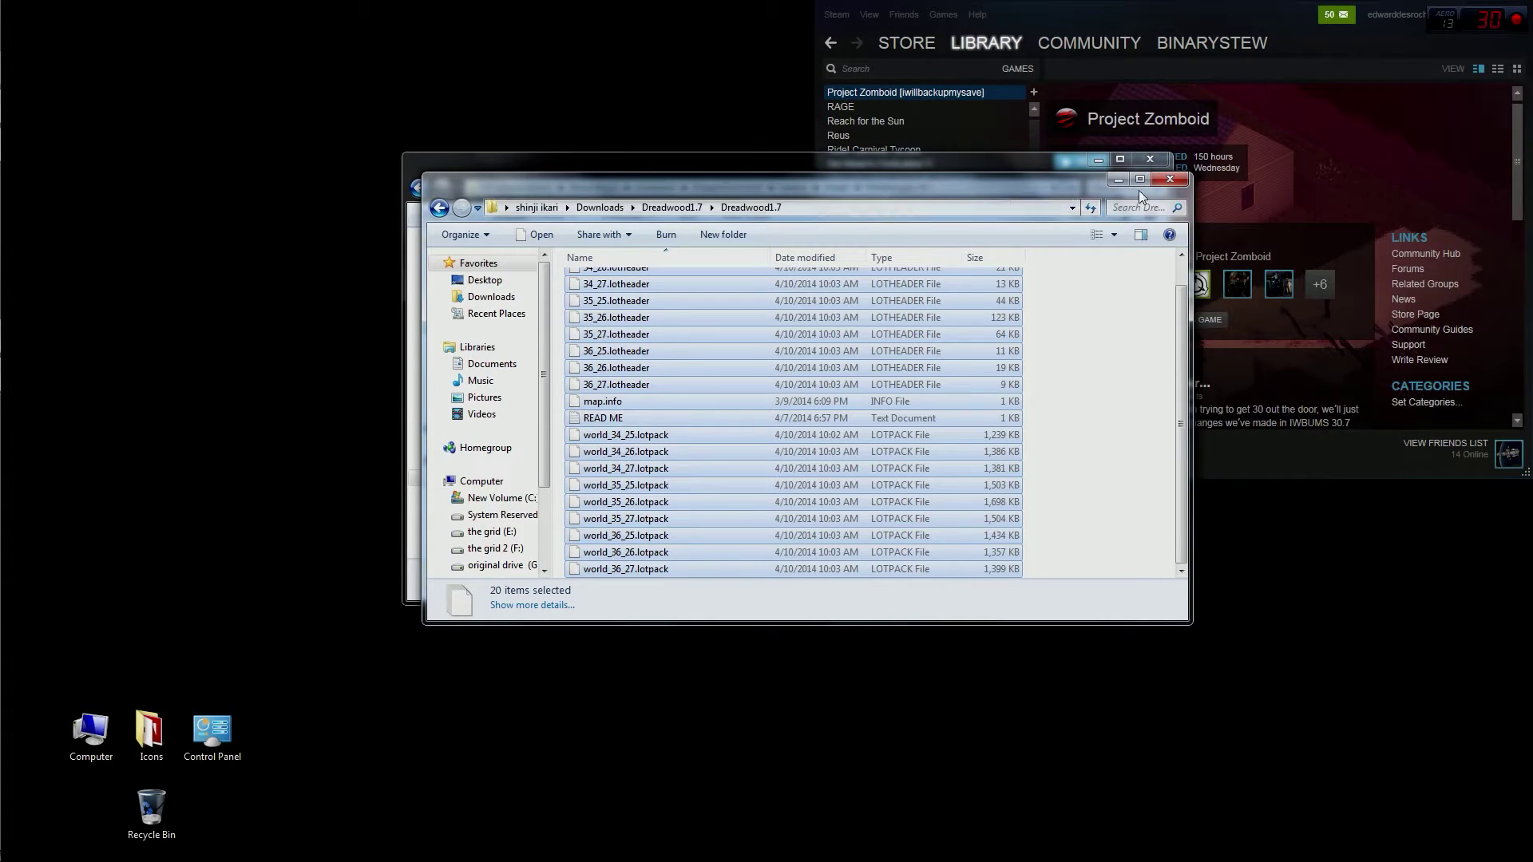
pyautogui.click(1168, 182)
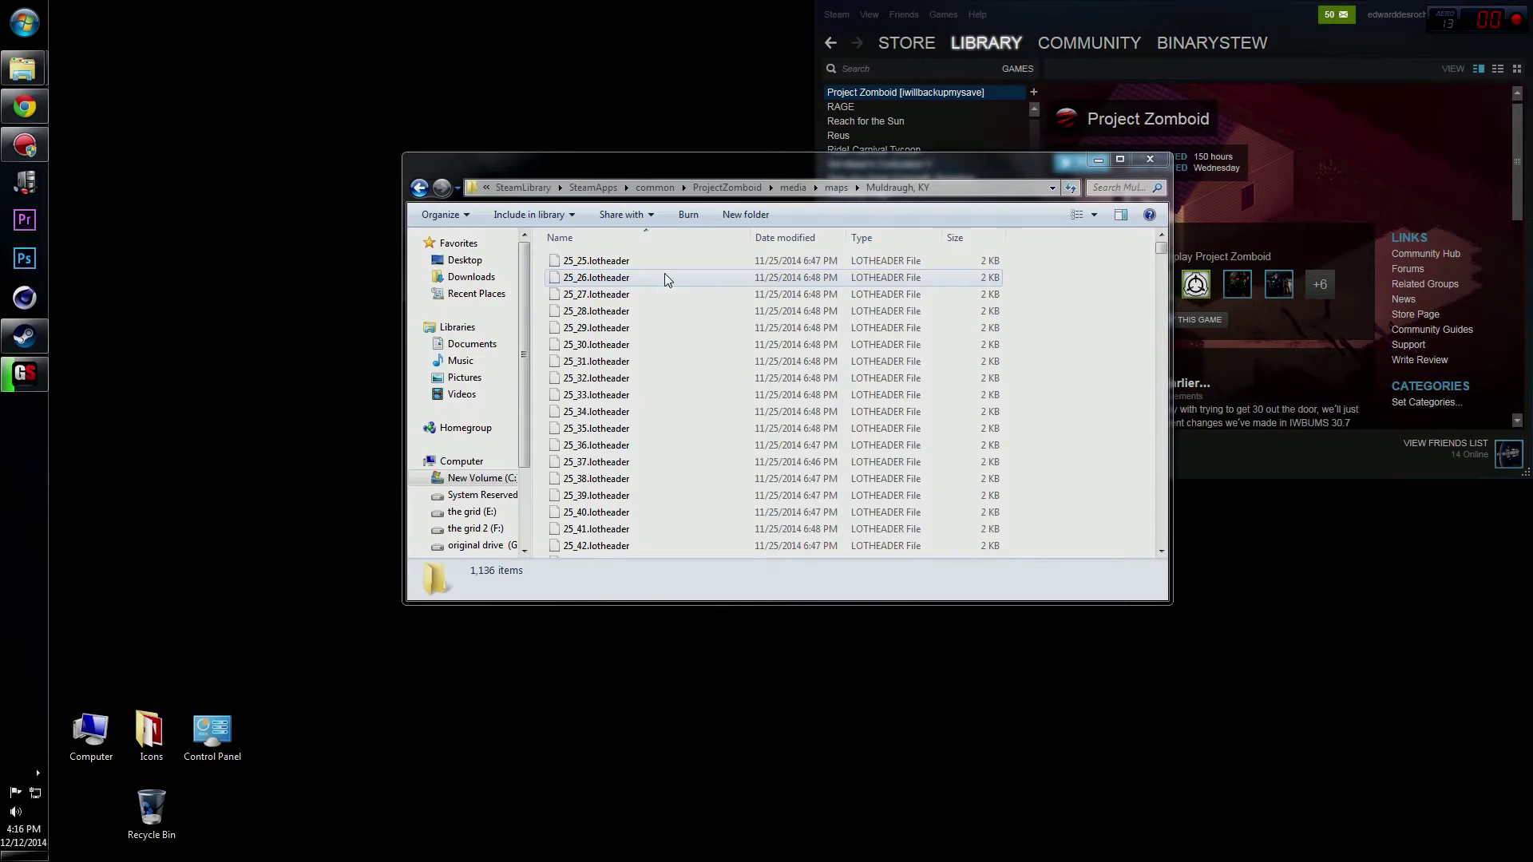
# Step: Go back to maps, view the Bedford Falls, KY folder's files, and return to the maps list
pyautogui.click(418, 189)
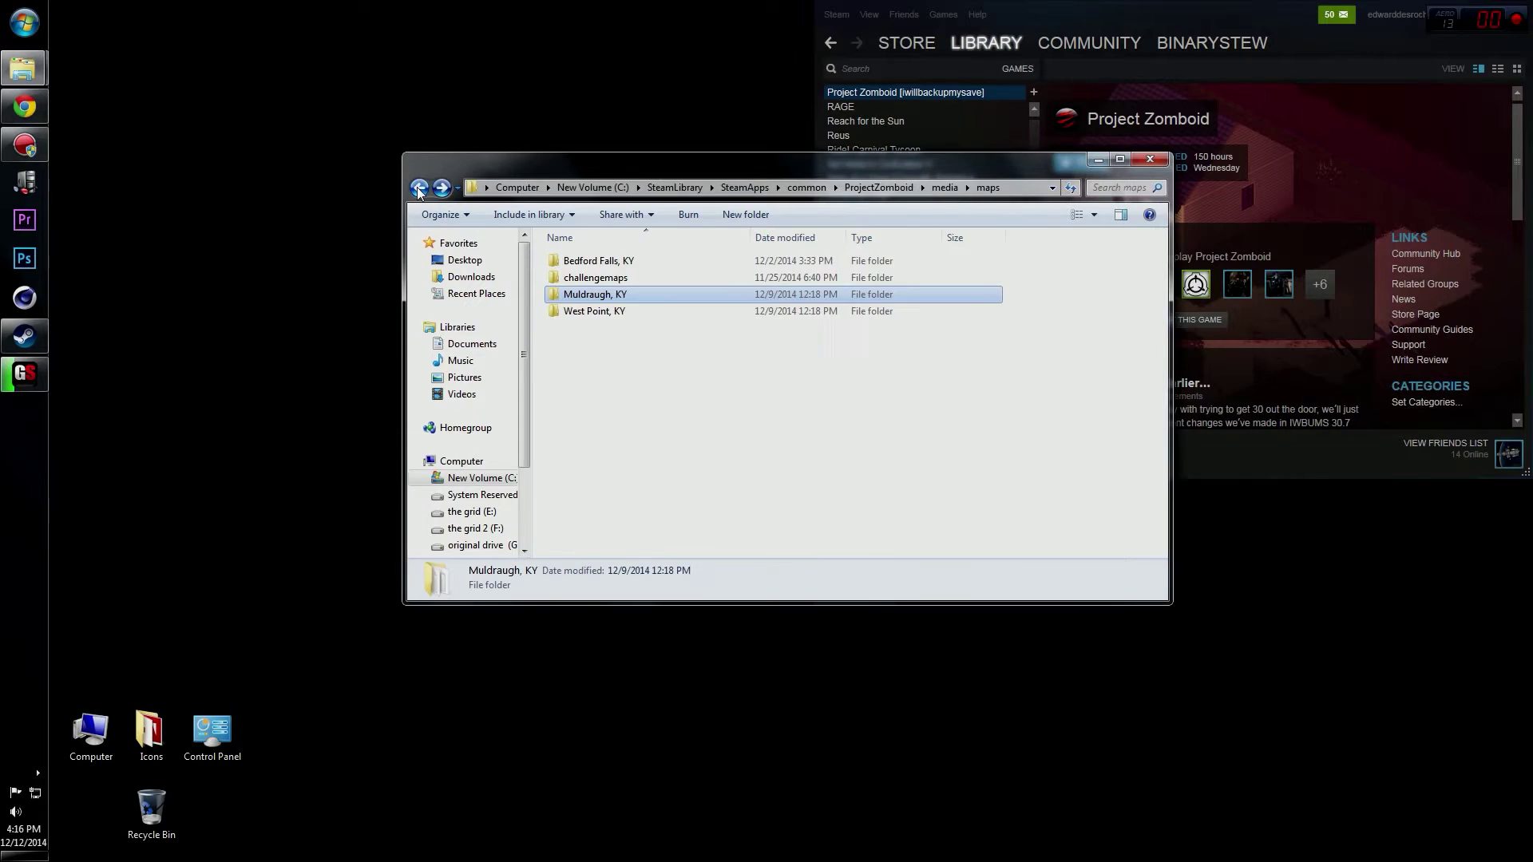
pyautogui.doubleClick(583, 262)
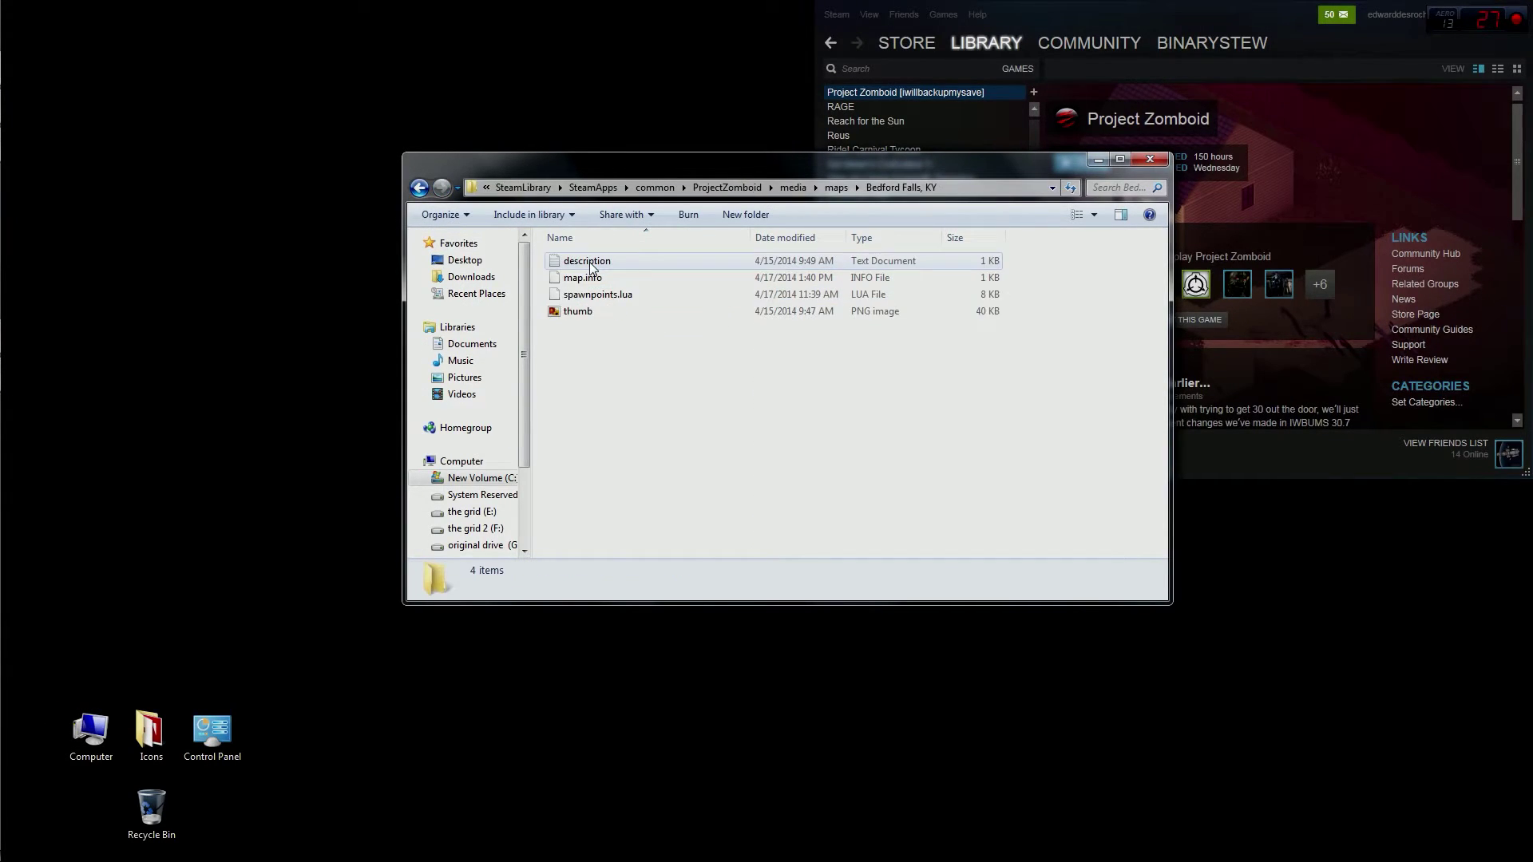
pyautogui.click(419, 188)
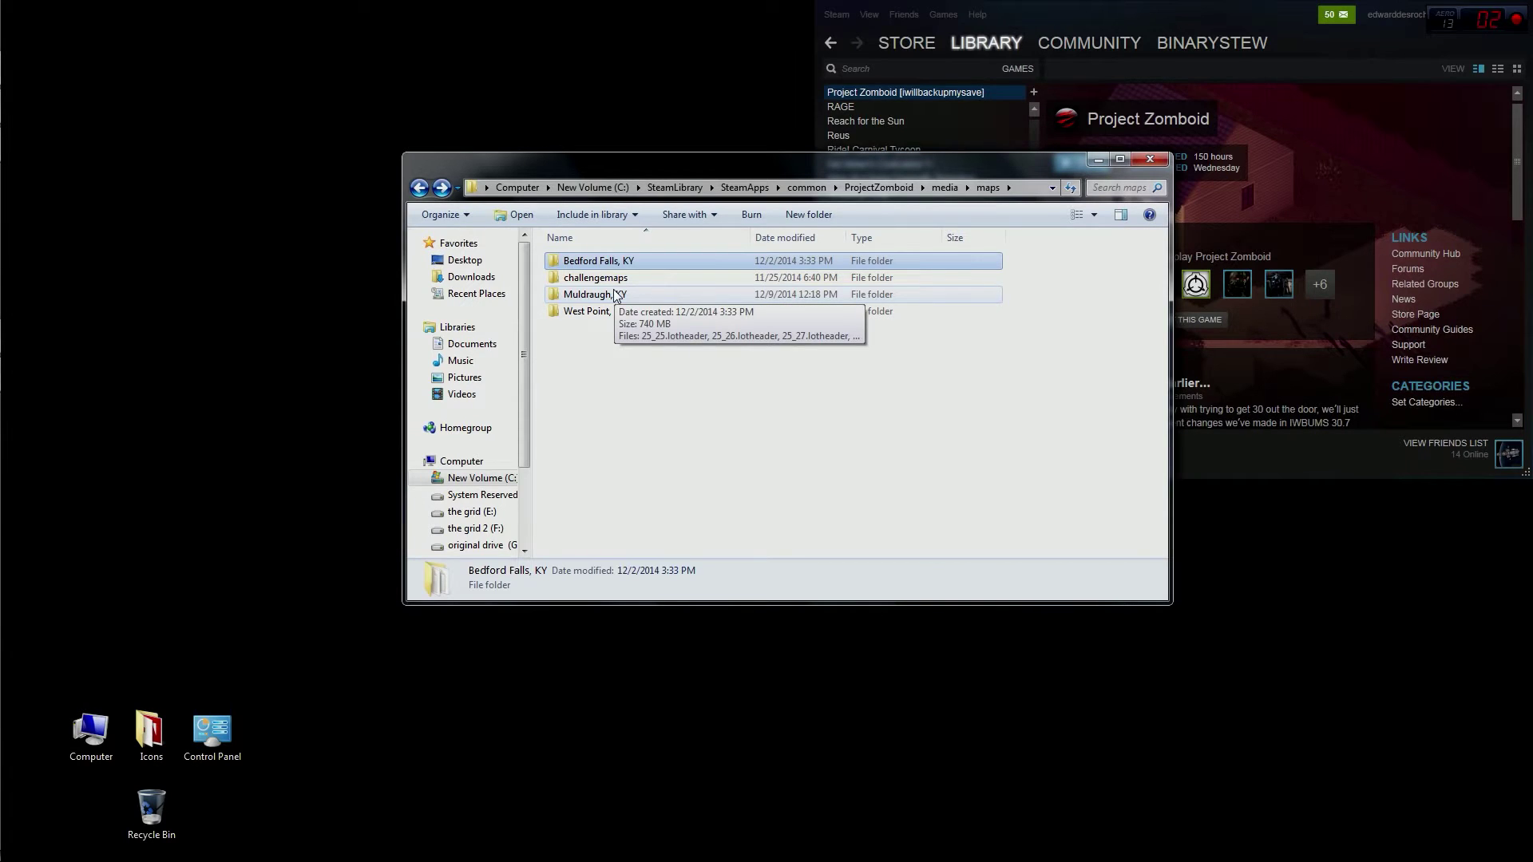
# Step: In the laststandprisontest window, start renaming 37_33.lotheader, cancel without changes, and close the window
pyautogui.moveTo(1, 240)
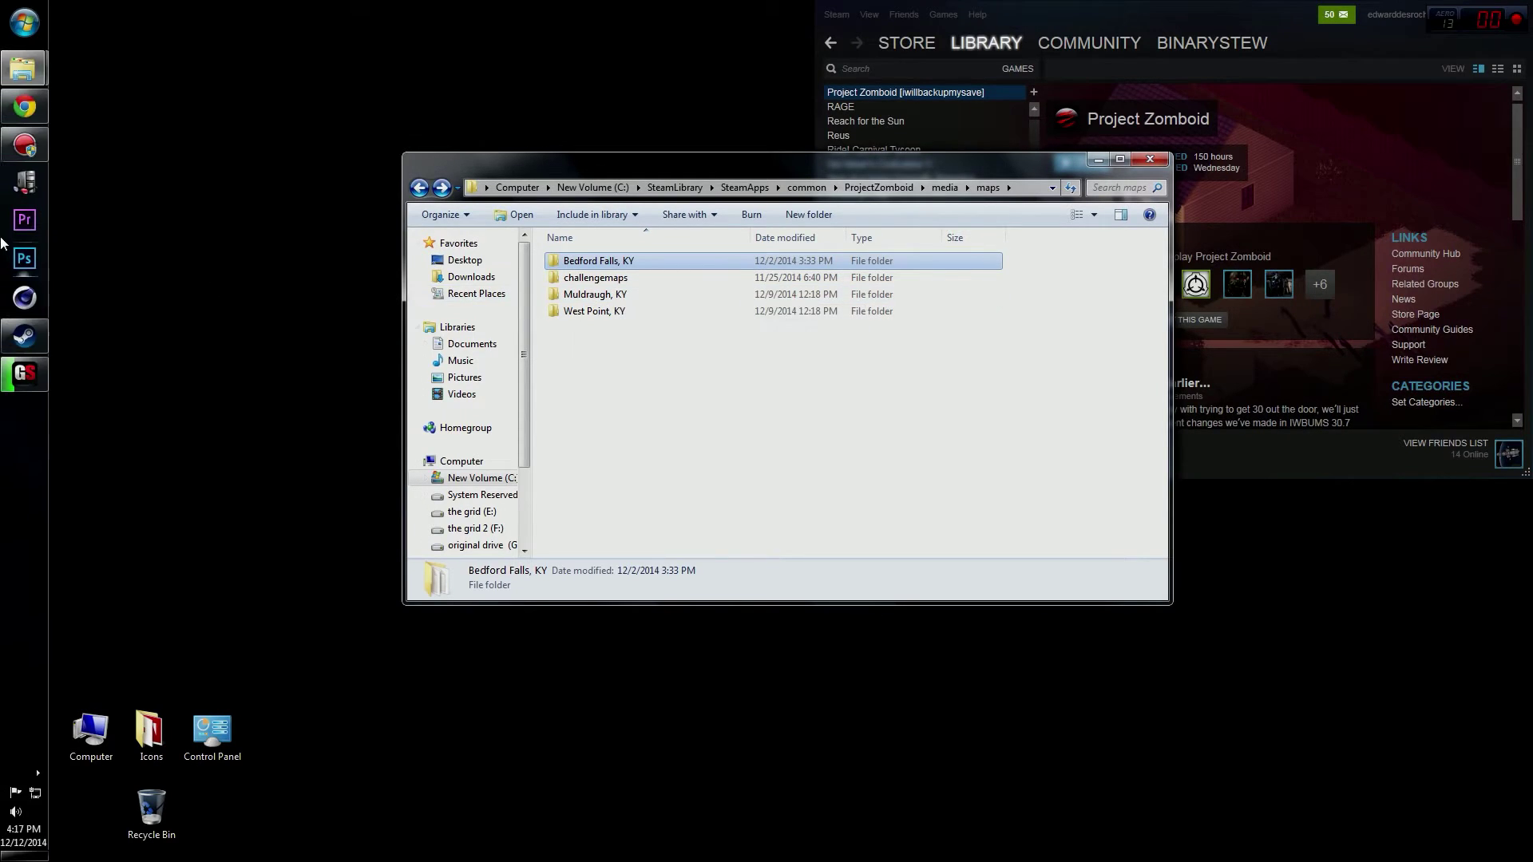
pyautogui.moveTo(23, 69)
pyautogui.click(113, 66)
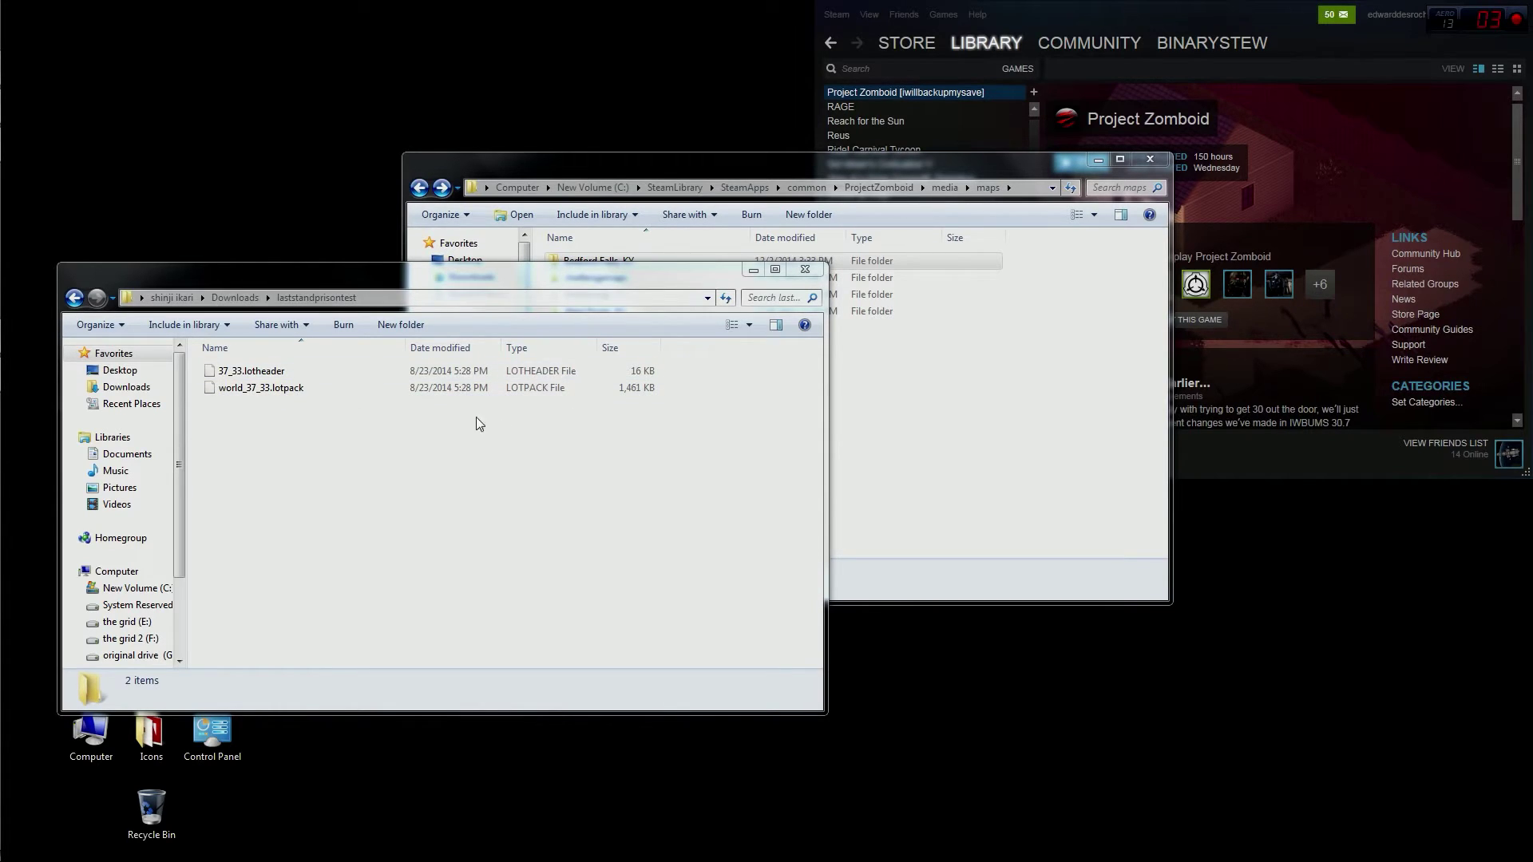
pyautogui.rightClick(268, 370)
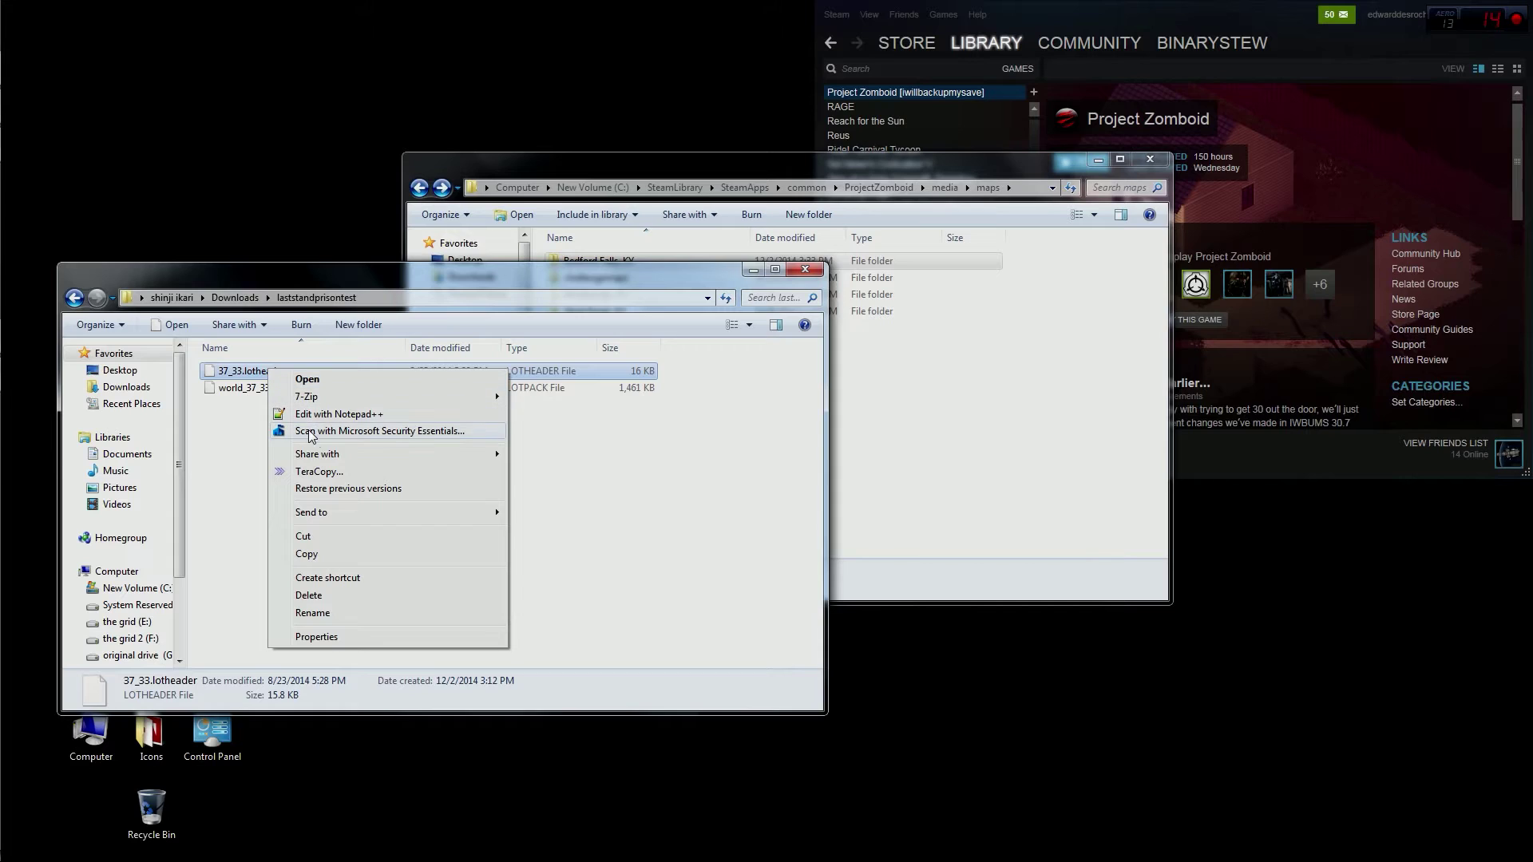
pyautogui.click(322, 613)
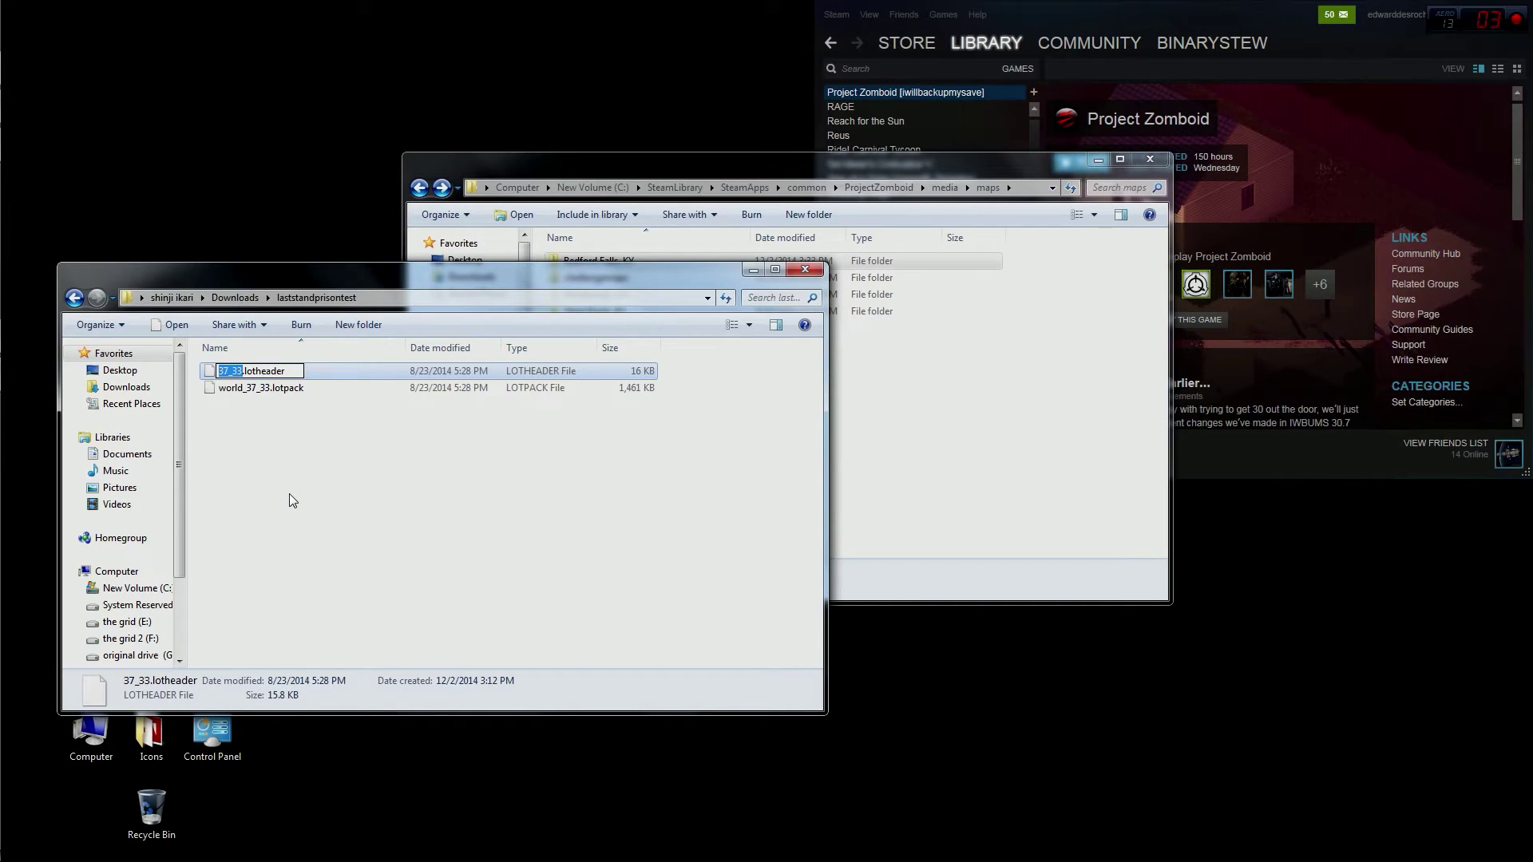
pyautogui.click(323, 530)
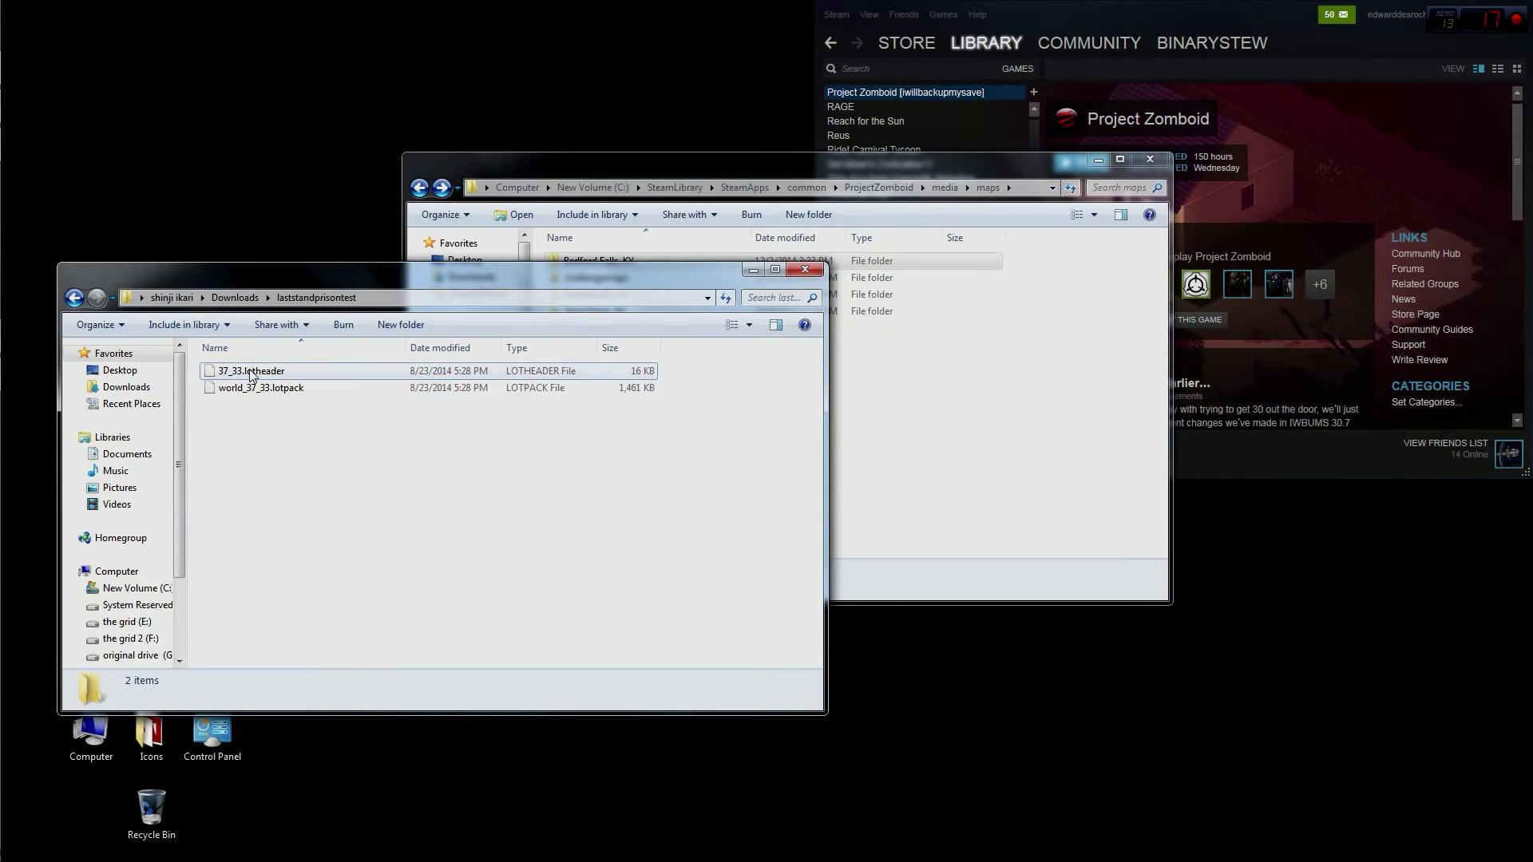
pyautogui.click(805, 273)
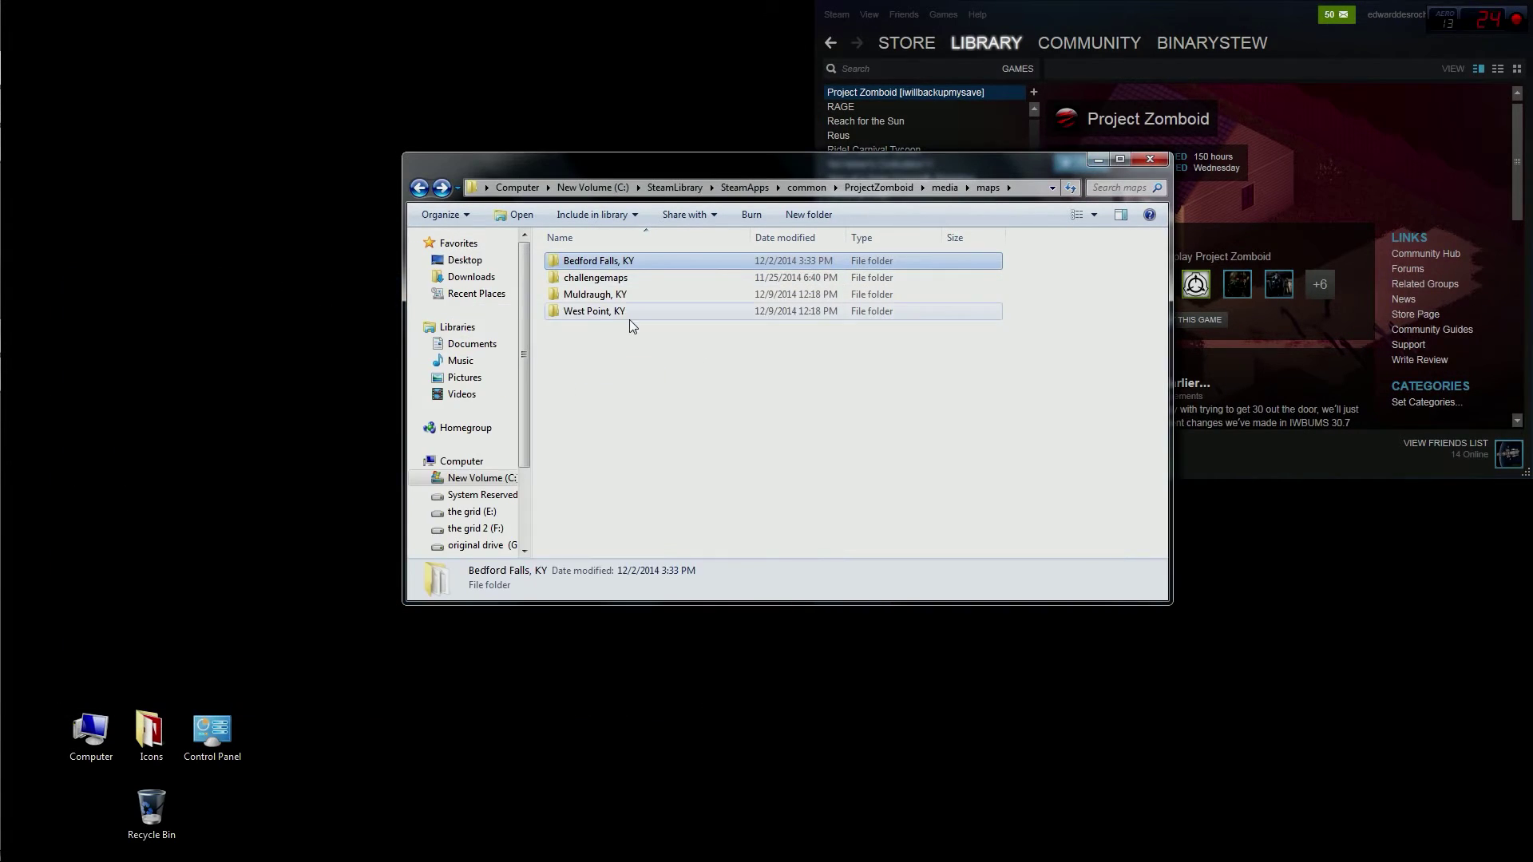
# Step: Check the Muldraugh, KY folder, return to maps, and close Explorer
pyautogui.doubleClick(597, 295)
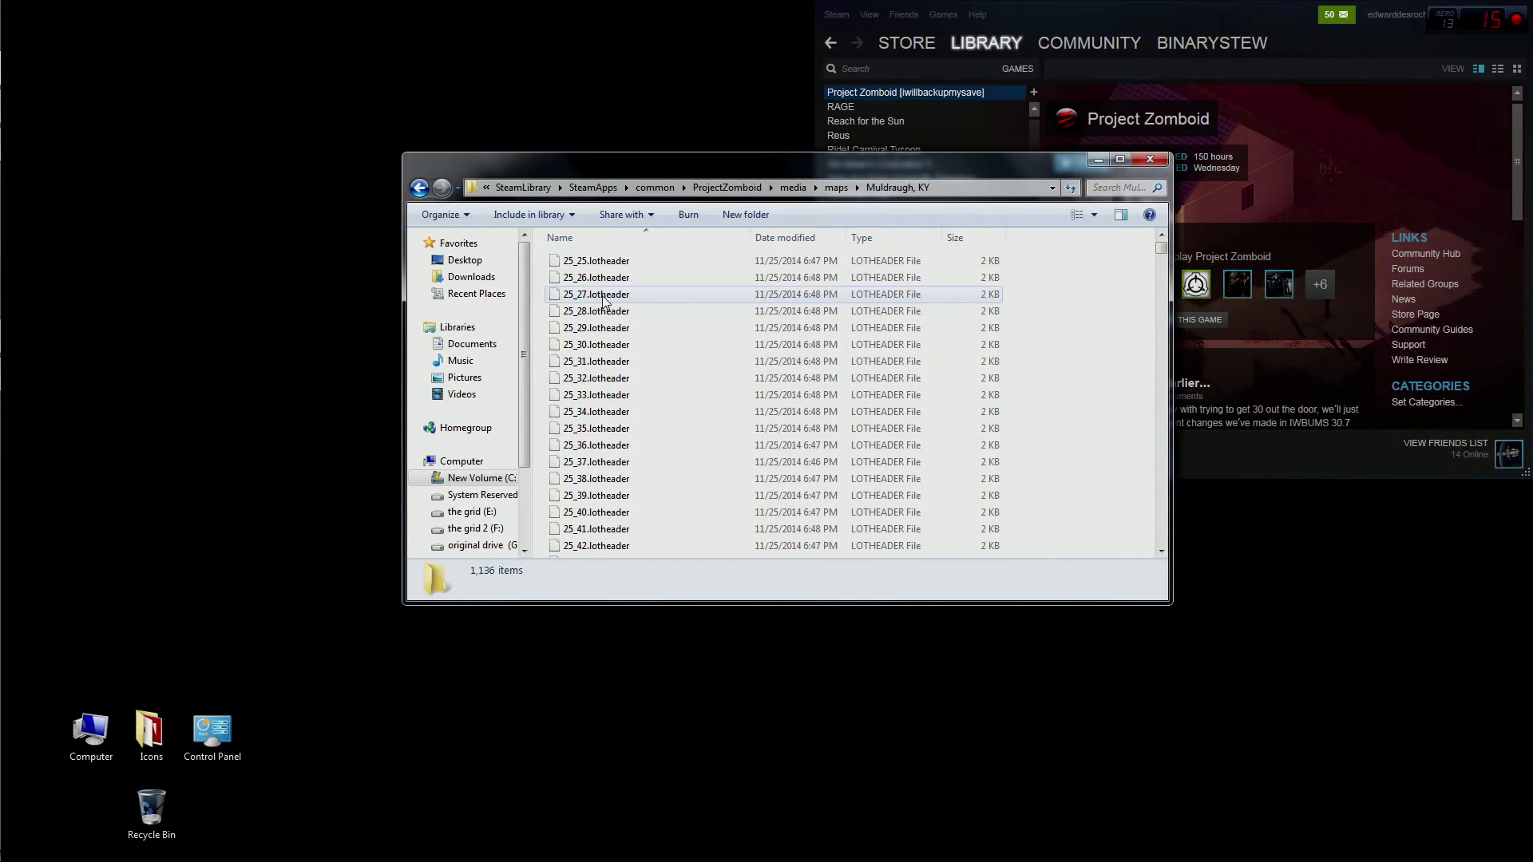
pyautogui.click(419, 188)
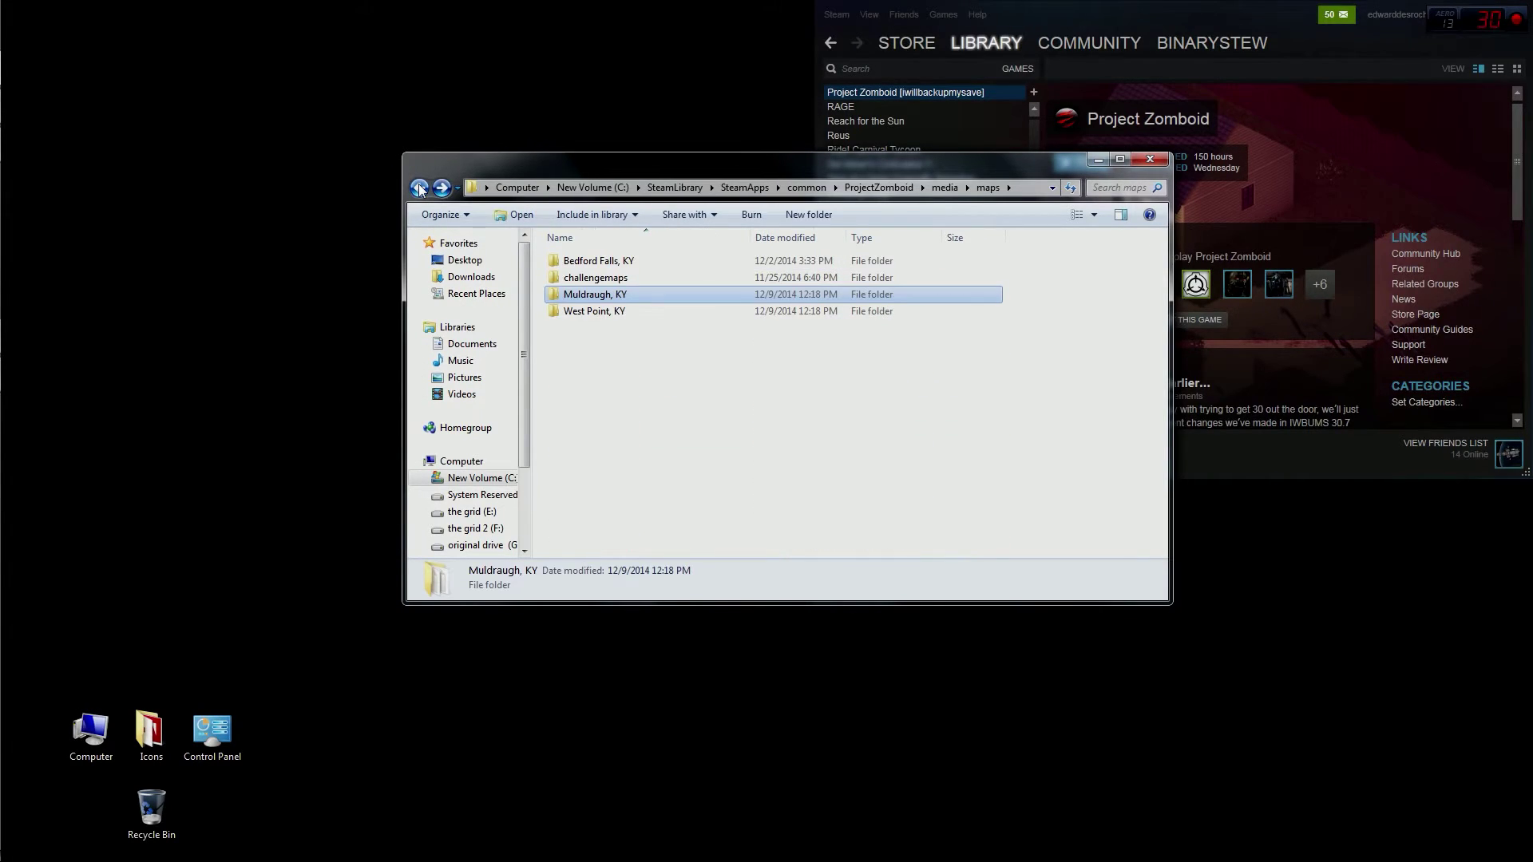
pyautogui.click(1150, 160)
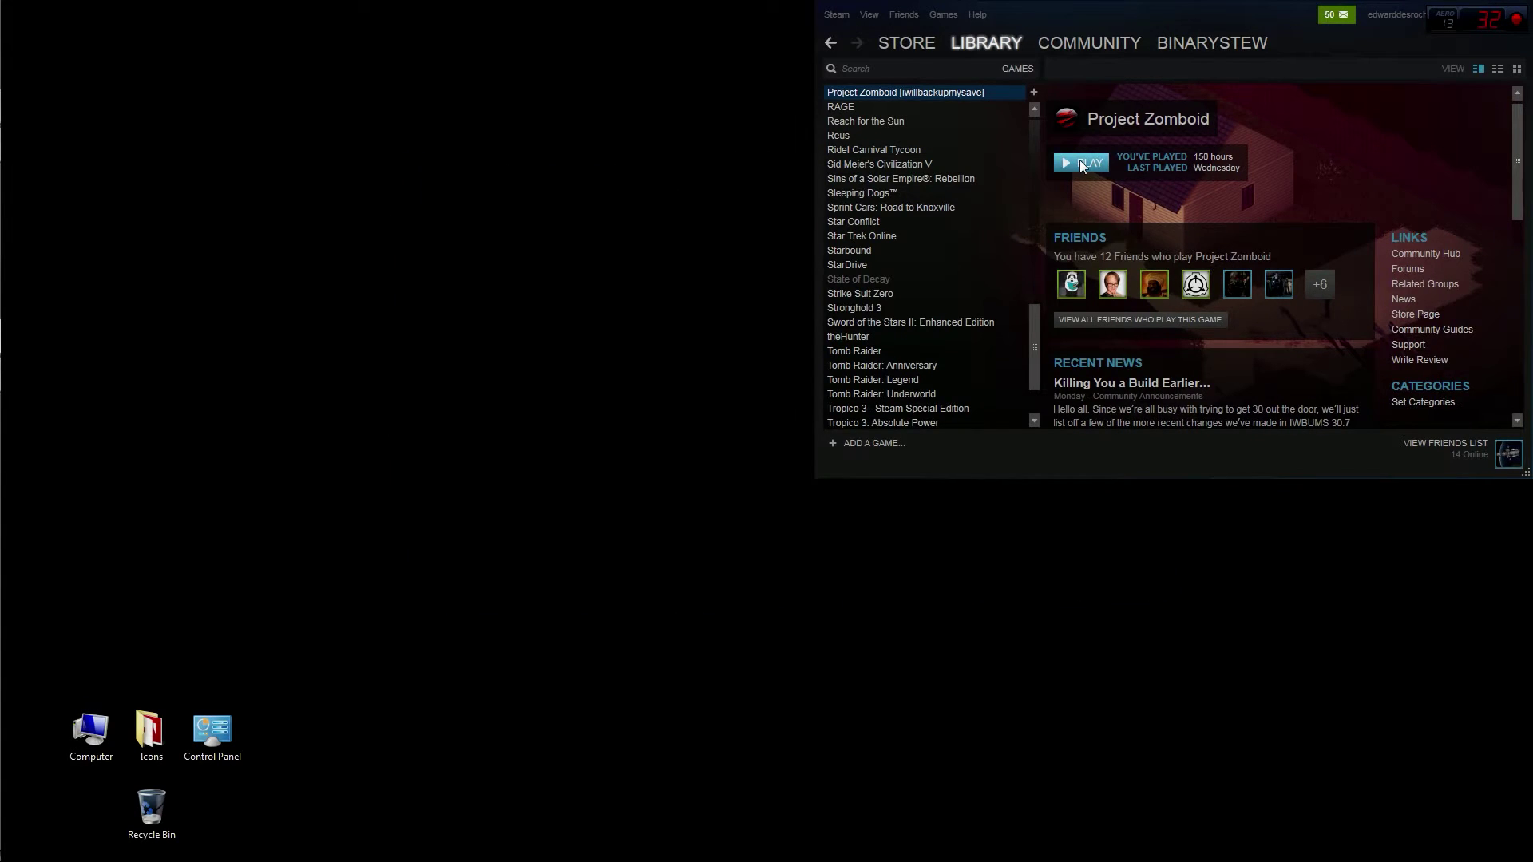
# Step: Launch Project Zomboid from Steam using the normal 'Play Project Zomboid' option
pyautogui.click(1080, 162)
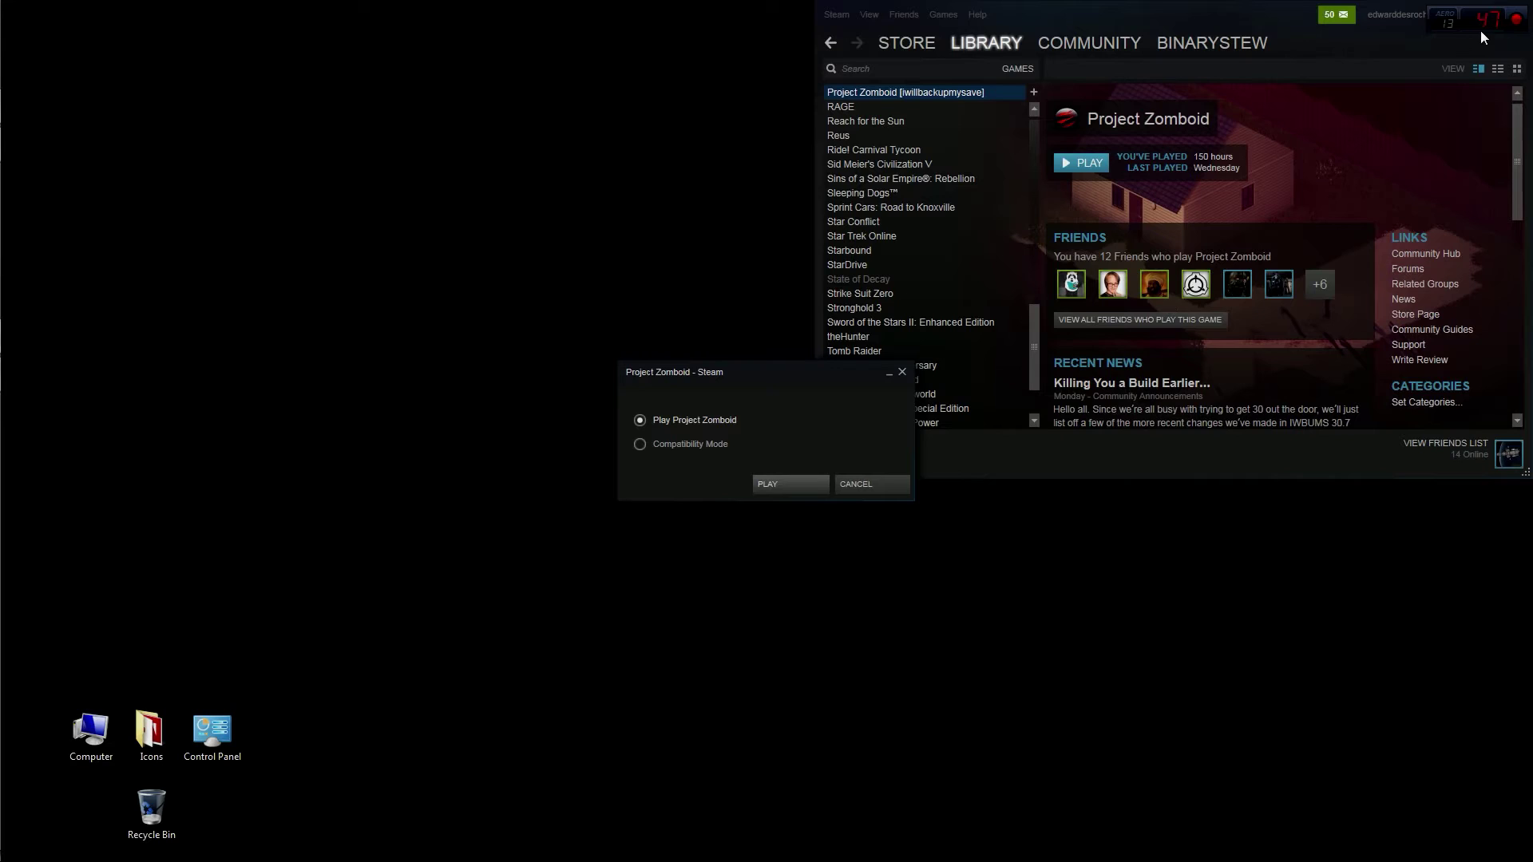
pyautogui.click(779, 484)
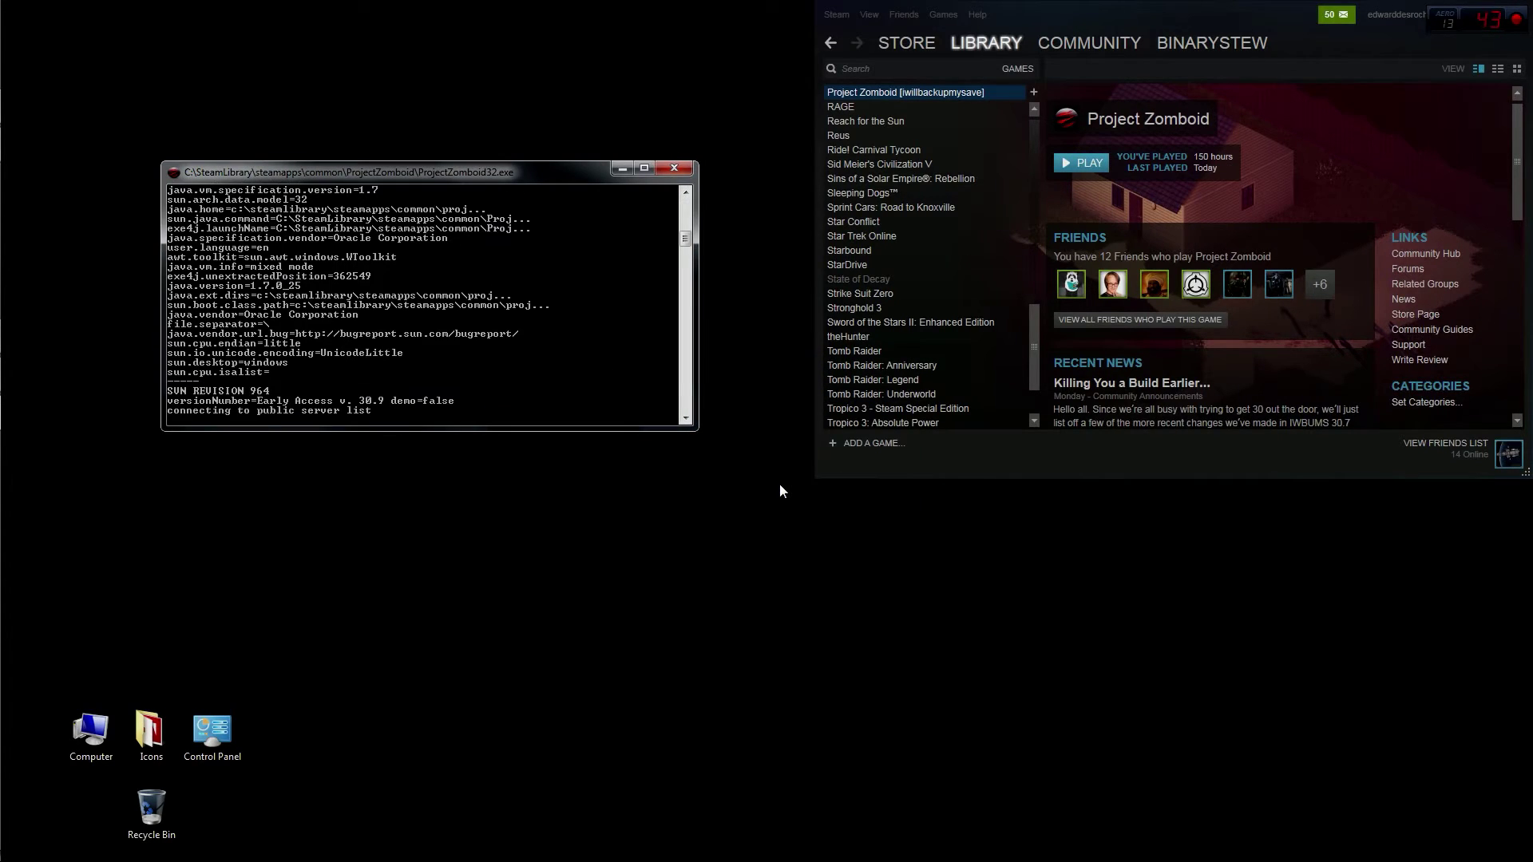